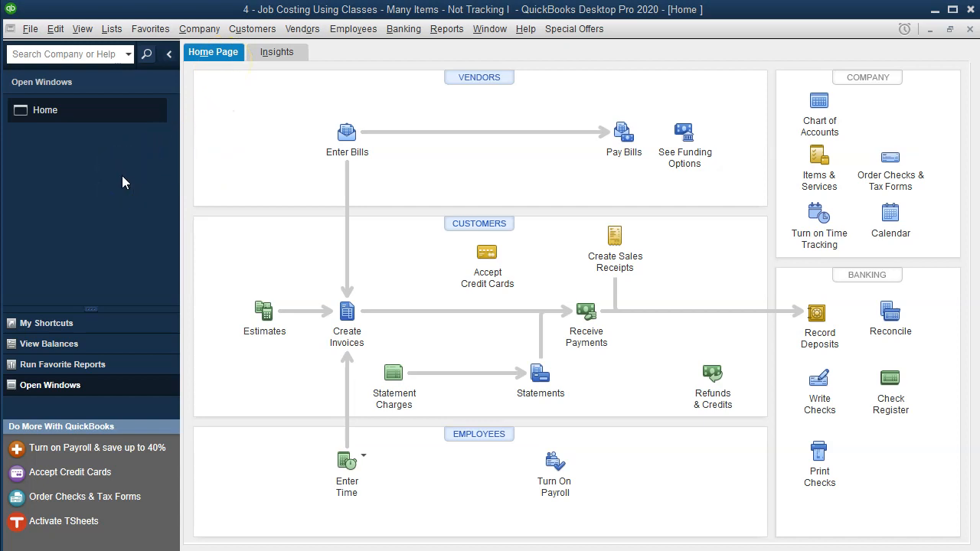
{"action": "left_click", "coordinate": [83, 29]}
{"action": "left_click", "coordinate": [180, 51]}
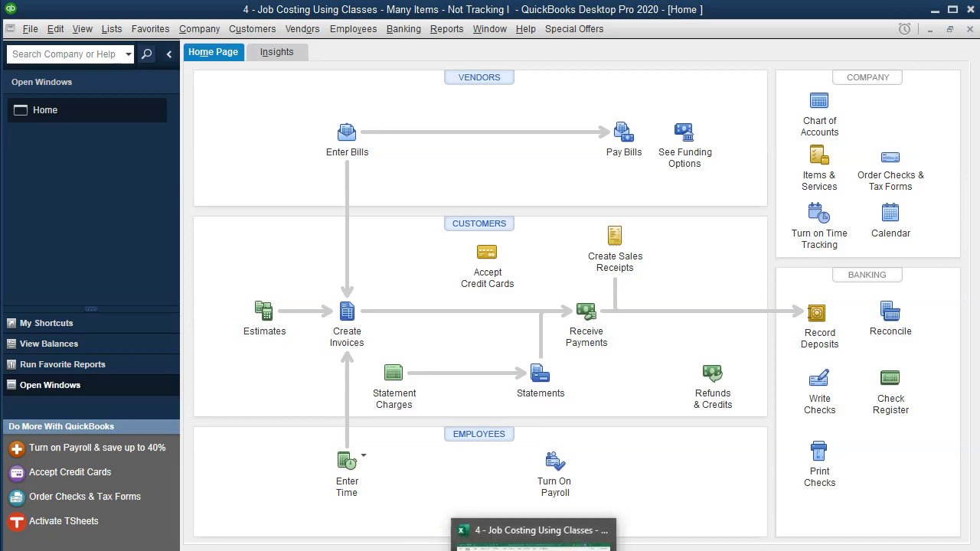
- Switch to the job costing workbook in Excel and examine the journal entries and transaction list on the Example sheet
{"action": "left_click", "coordinate": [536, 528]}
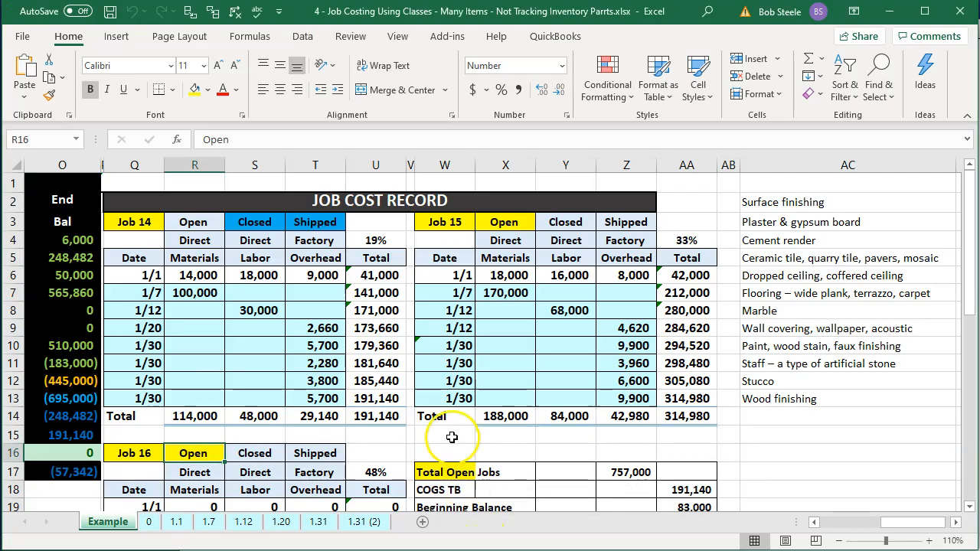
{"action": "left_click", "coordinate": [320, 394]}
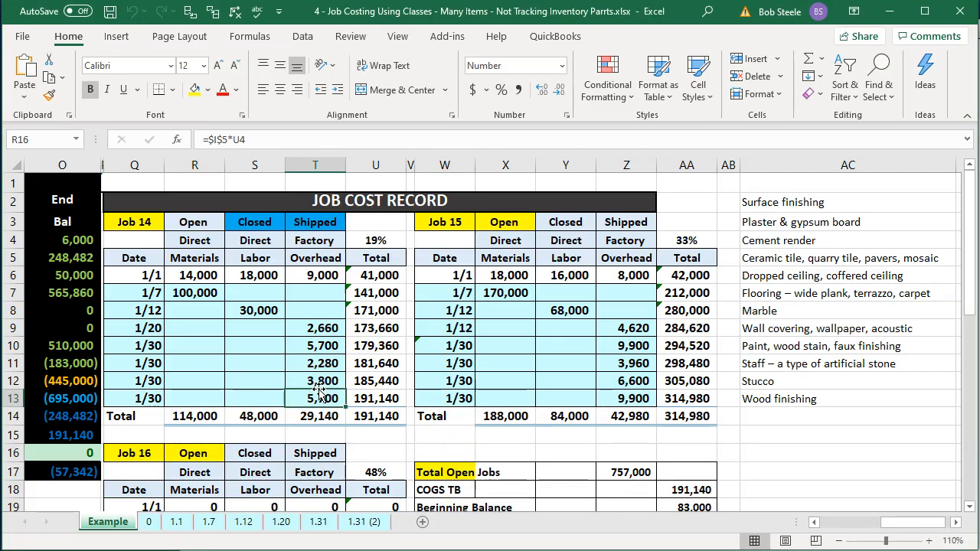
{"action": "key", "text": "Left"}
{"action": "key", "text": "Left"}
{"action": "key", "text": "Left"}
{"action": "key", "text": "Left"}
{"action": "key", "text": "Left"}
{"action": "key", "text": "Left"}
{"action": "key", "text": "Left"}
{"action": "key", "text": "Left"}
{"action": "key", "text": "Left"}
{"action": "key", "text": "Left"}
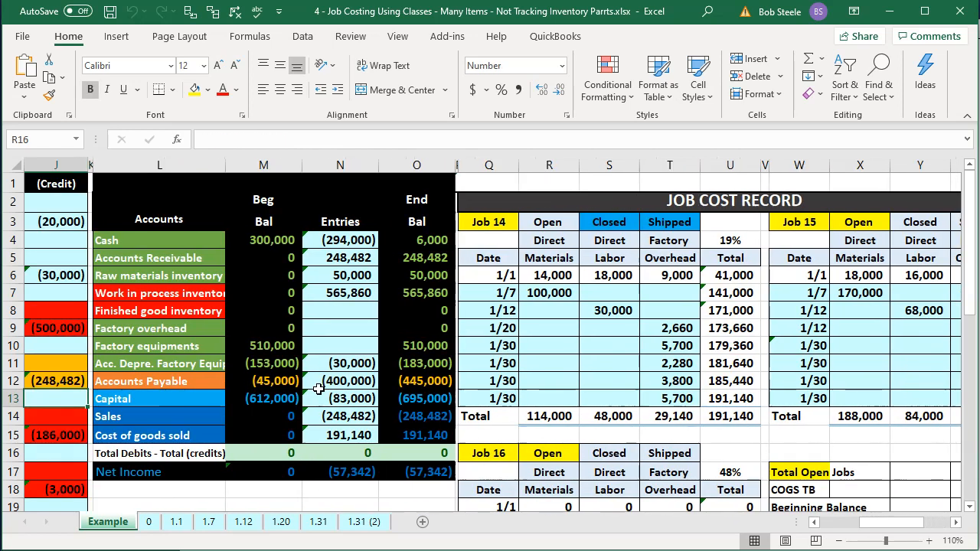
{"action": "key", "text": "Left"}
{"action": "key", "text": "Left"}
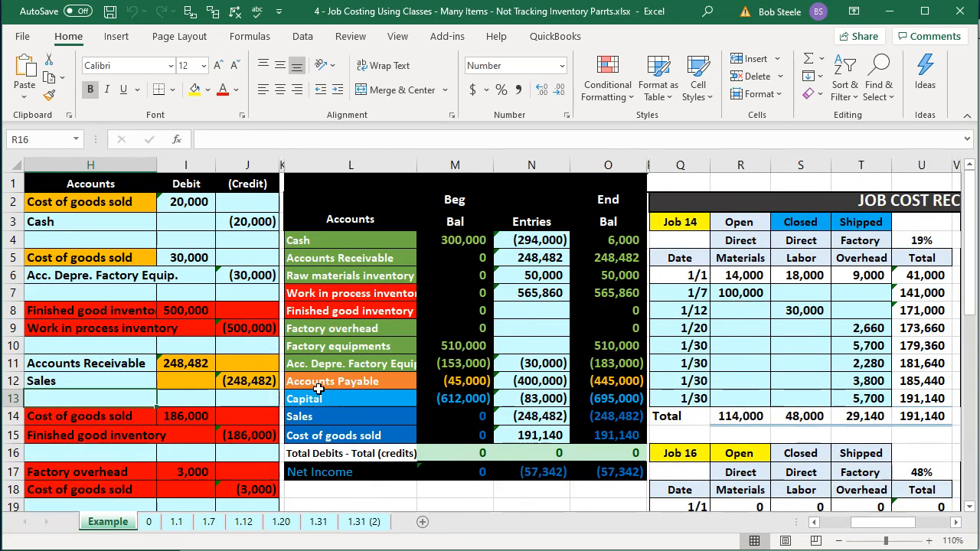
{"action": "key", "text": "Left"}
{"action": "key", "text": "Left"}
{"action": "key", "text": "Left"}
{"action": "key", "text": "Left"}
{"action": "key", "text": "Left"}
{"action": "key", "text": "Left"}
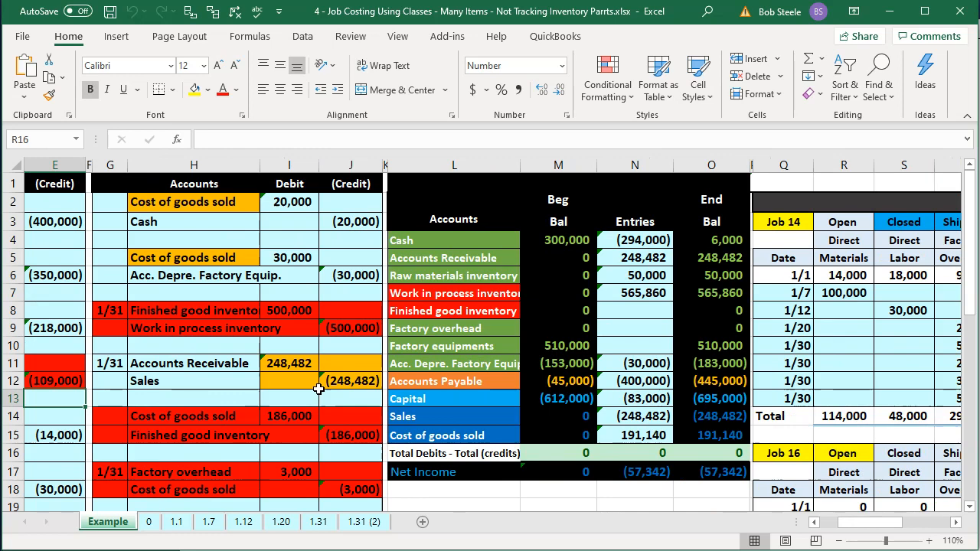
{"action": "key", "text": "Left"}
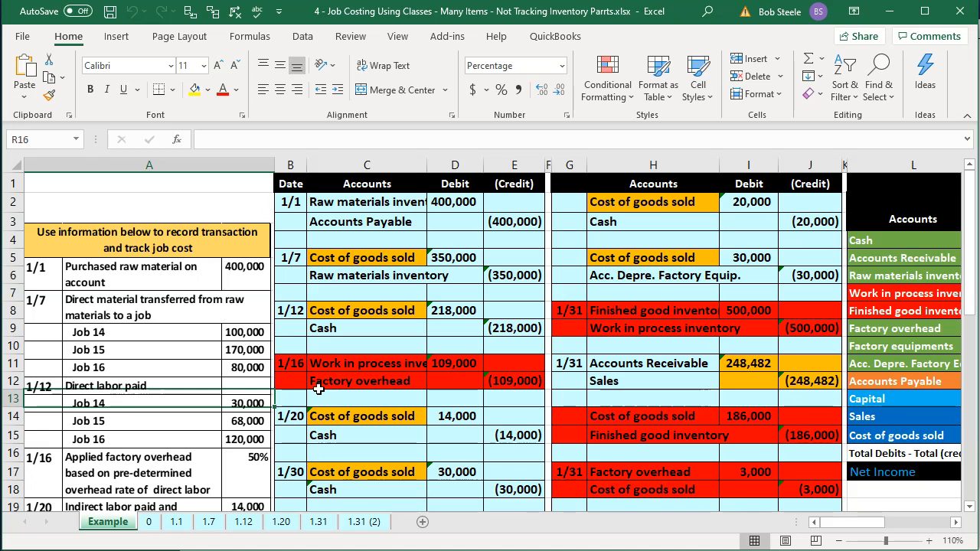
- Examine the trial balance on the Example sheet, checking the cost of goods sold, work in process and finished goods inventory accounts
{"action": "key", "text": "Right"}
{"action": "key", "text": "Right"}
{"action": "key", "text": "Right"}
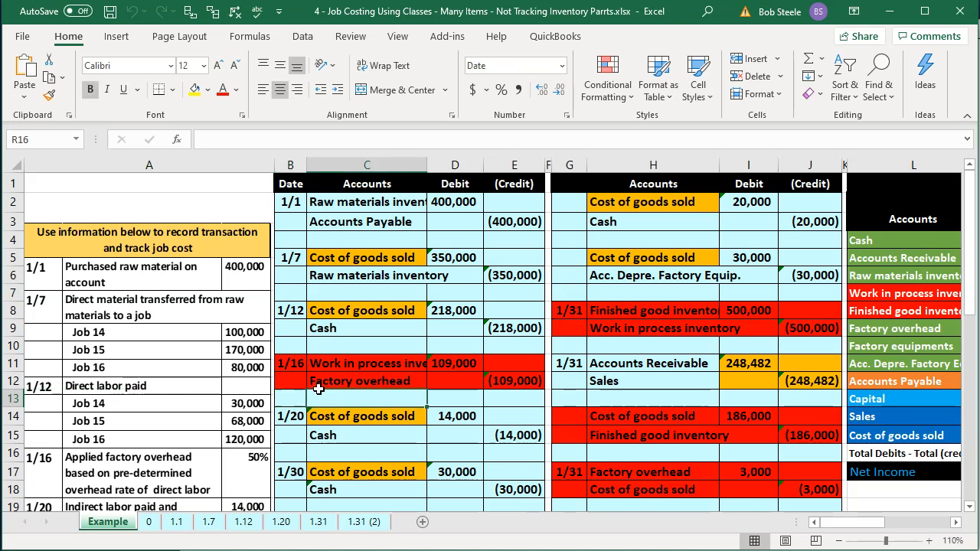
{"action": "key", "text": "Right"}
{"action": "key", "text": "Right"}
{"action": "key", "text": "Right"}
{"action": "key", "text": "Right"}
{"action": "key", "text": "Right"}
{"action": "key", "text": "Right"}
{"action": "key", "text": "Right"}
{"action": "key", "text": "Right"}
{"action": "key", "text": "Right"}
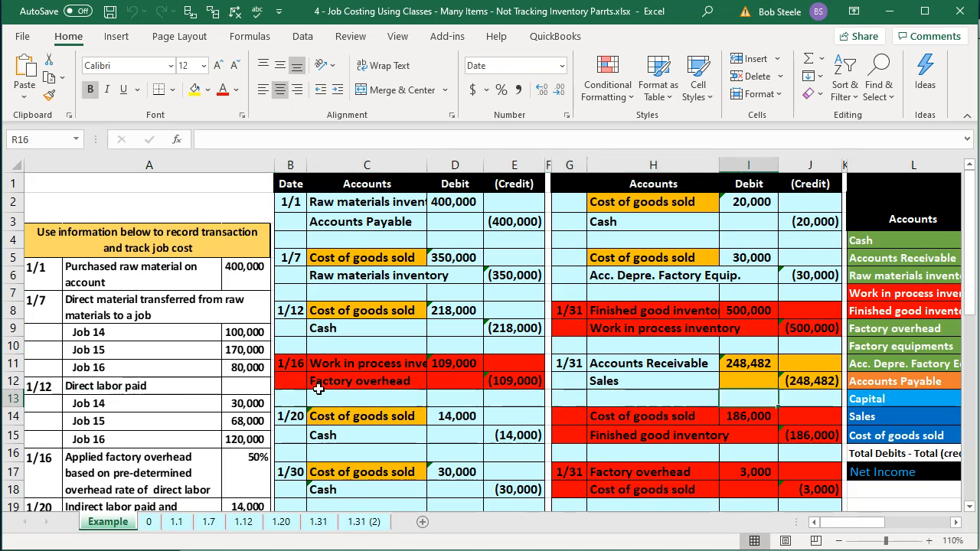
{"action": "key", "text": "Right"}
{"action": "key", "text": "Right"}
{"action": "key", "text": "Right"}
{"action": "key", "text": "Right"}
{"action": "key", "text": "Right"}
{"action": "key", "text": "Right"}
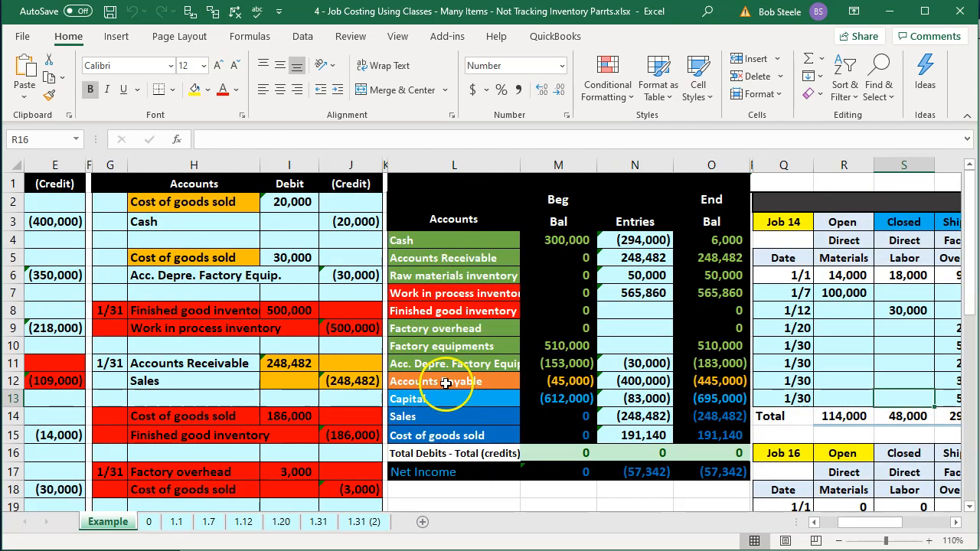
{"action": "left_click", "coordinate": [444, 434]}
{"action": "key", "text": "Right"}
{"action": "key", "text": "Right"}
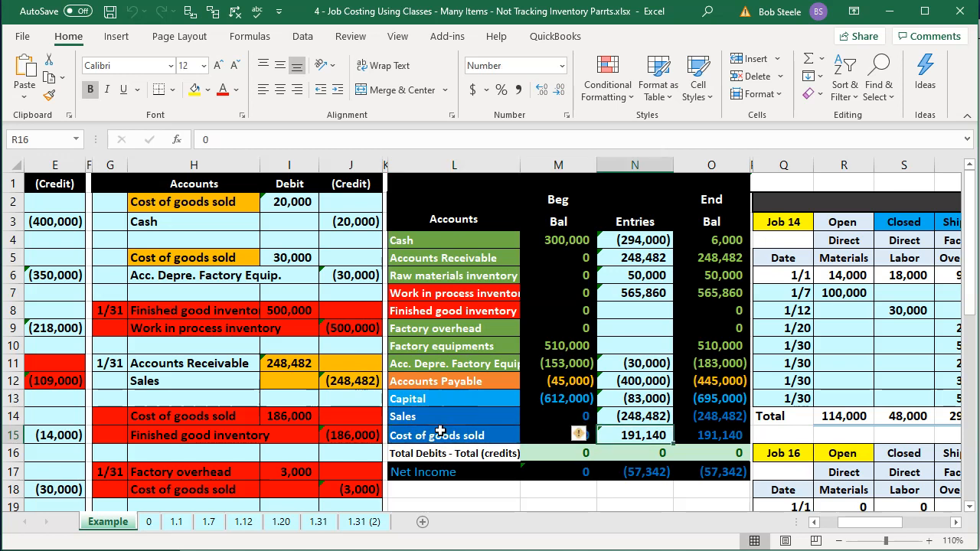
{"action": "key", "text": "Right"}
{"action": "left_click", "coordinate": [469, 291]}
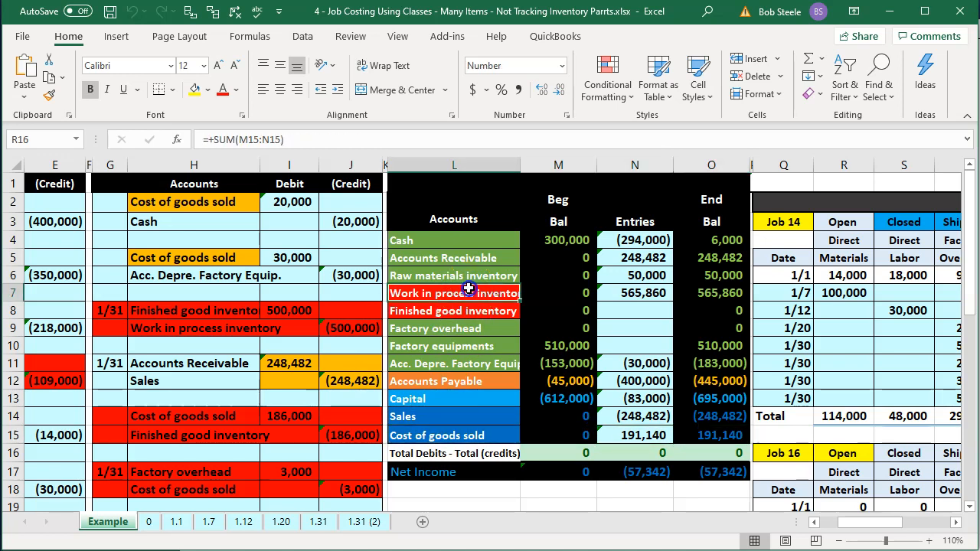
{"action": "left_click", "coordinate": [472, 307]}
{"action": "left_click", "coordinate": [475, 438]}
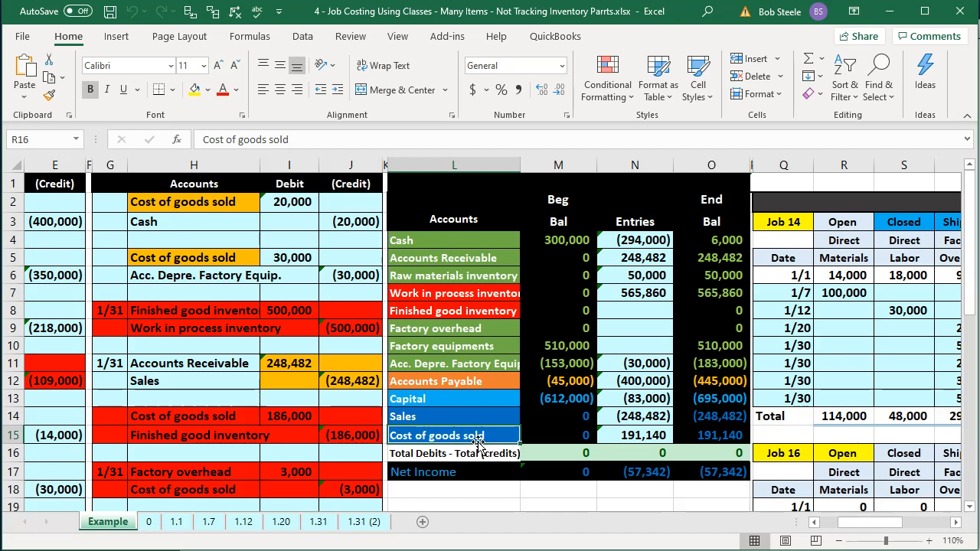
- Review the job cost records for Jobs 14 and 15 and the total open jobs reconciliation below them
{"action": "key", "text": "Right"}
{"action": "key", "text": "Right"}
{"action": "key", "text": "Right"}
{"action": "key", "text": "Right"}
{"action": "key", "text": "Right"}
{"action": "key", "text": "Right"}
{"action": "key", "text": "Right"}
{"action": "key", "text": "Right"}
{"action": "key", "text": "Right"}
{"action": "key", "text": "Right"}
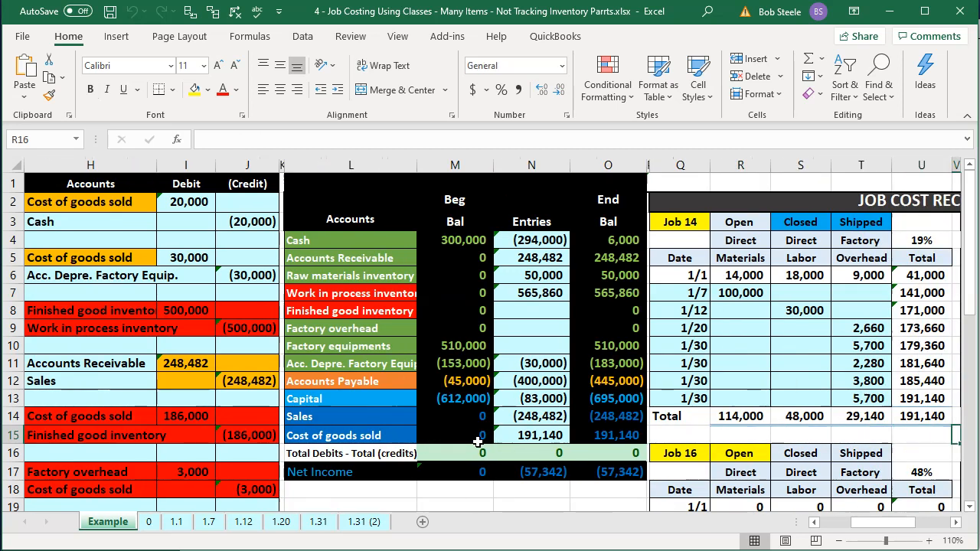
{"action": "key", "text": "Right"}
{"action": "key", "text": "Right"}
{"action": "key", "text": "Right"}
{"action": "key", "text": "Right"}
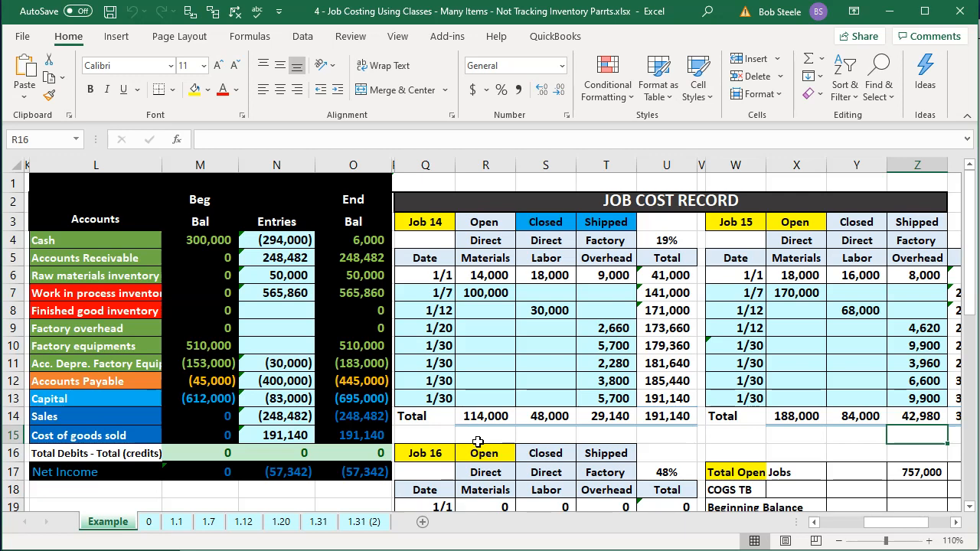
{"action": "key", "text": "Right"}
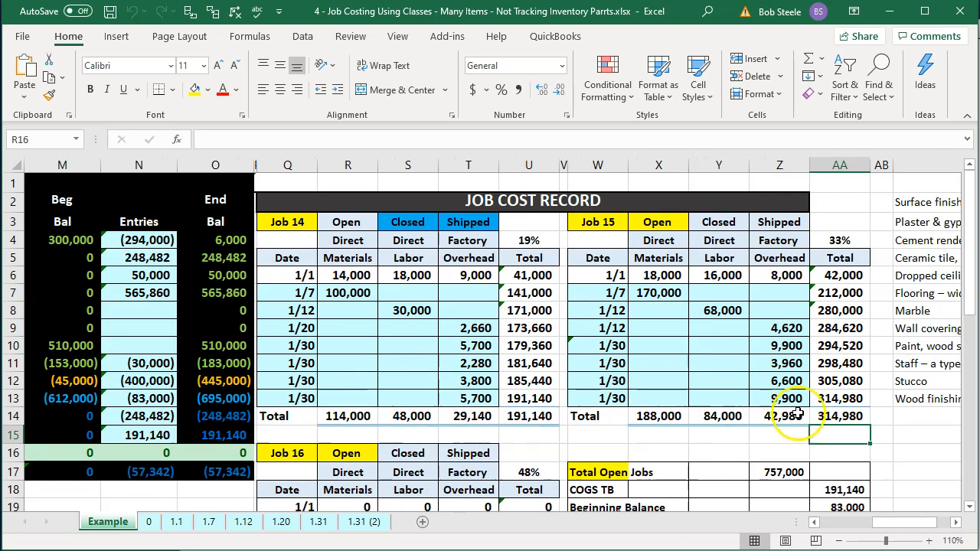
{"action": "scroll", "coordinate": [798, 416], "scroll_direction": "down", "scroll_amount": 1}
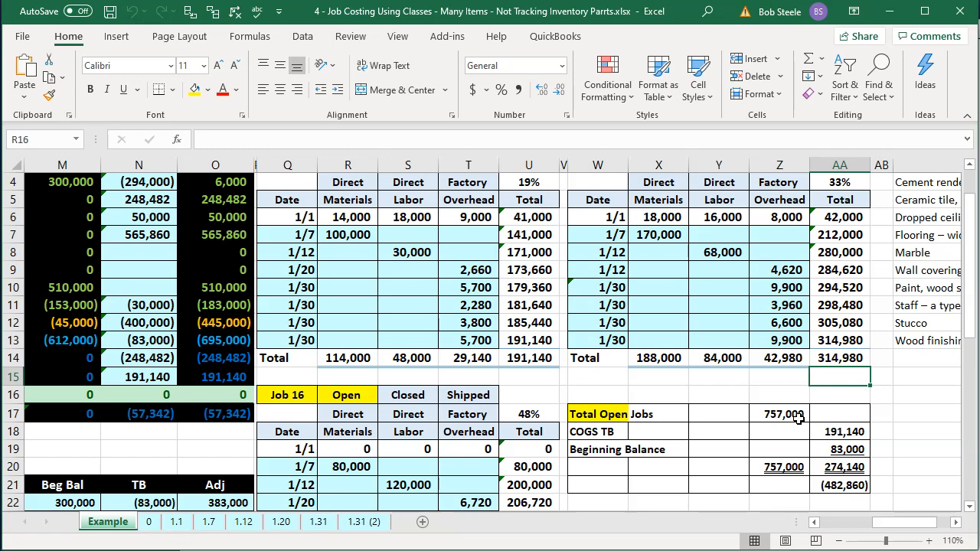
{"action": "scroll", "coordinate": [799, 417], "scroll_direction": "up", "scroll_amount": 1}
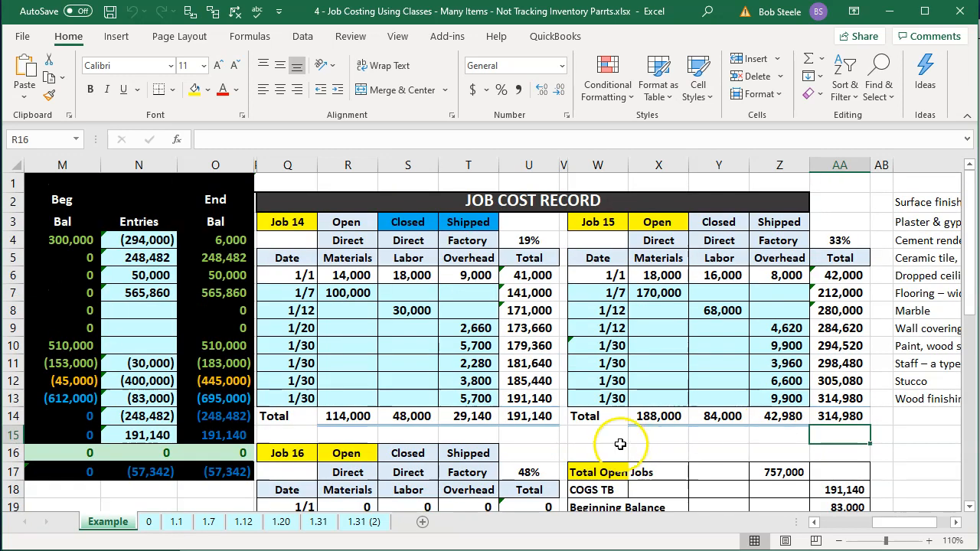
- Check the ending balance of cost of goods sold in the trial balance
{"action": "left_click", "coordinate": [174, 414]}
{"action": "key", "text": "Left"}
{"action": "key", "text": "Left"}
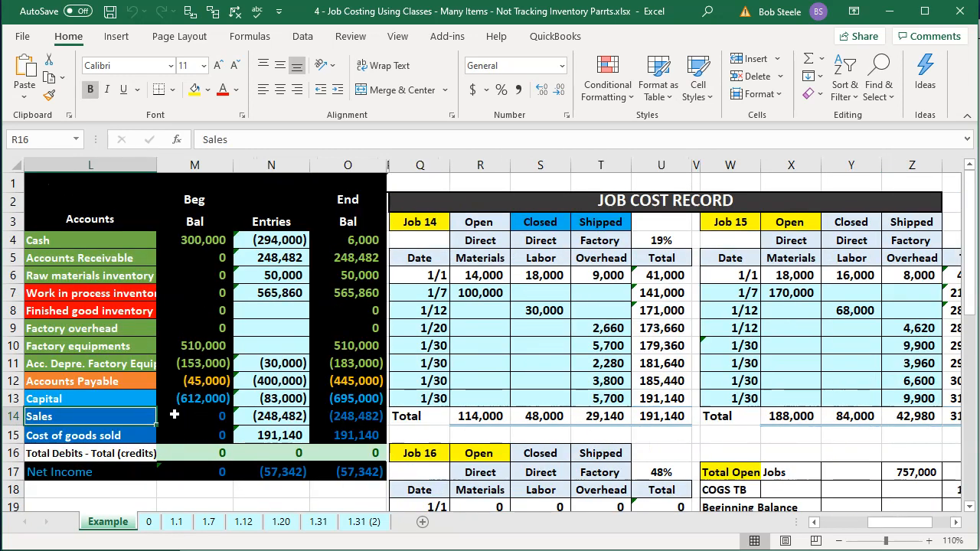
{"action": "key", "text": "Down"}
{"action": "key", "text": "Right"}
{"action": "key", "text": "Right"}
{"action": "key", "text": "Right"}
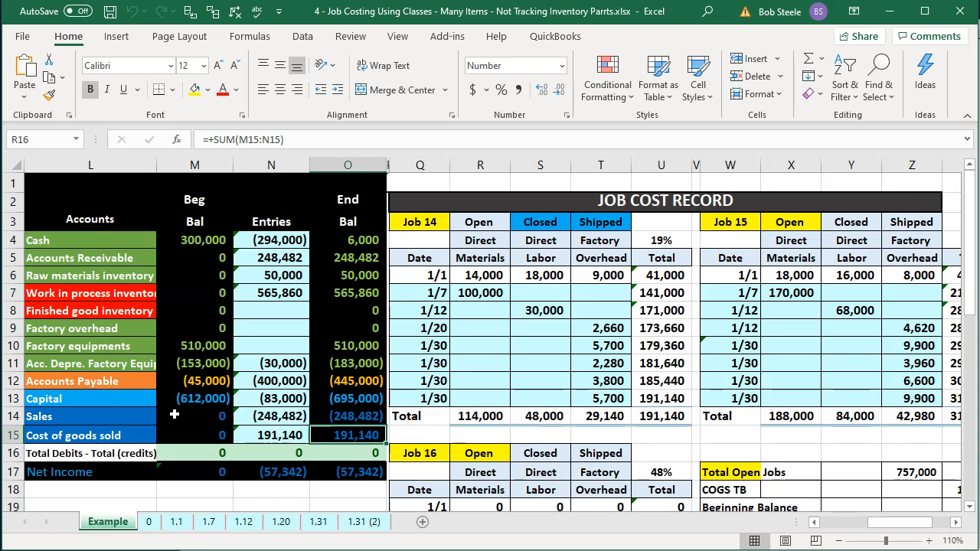
- Switch to QuickBooks and create a bank account named Checking when prompted while starting a new check
{"action": "key", "text": "alt+Tab"}
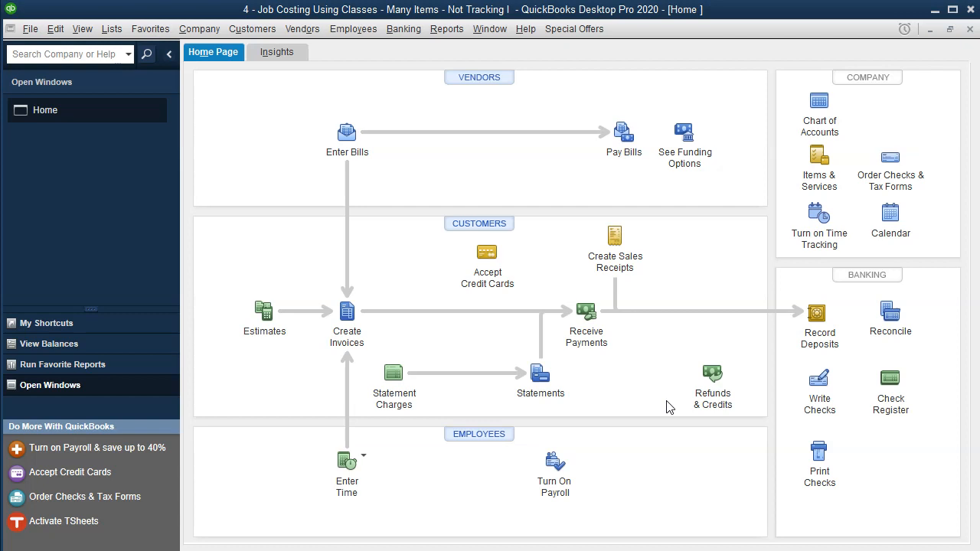
{"action": "left_click", "coordinate": [822, 388]}
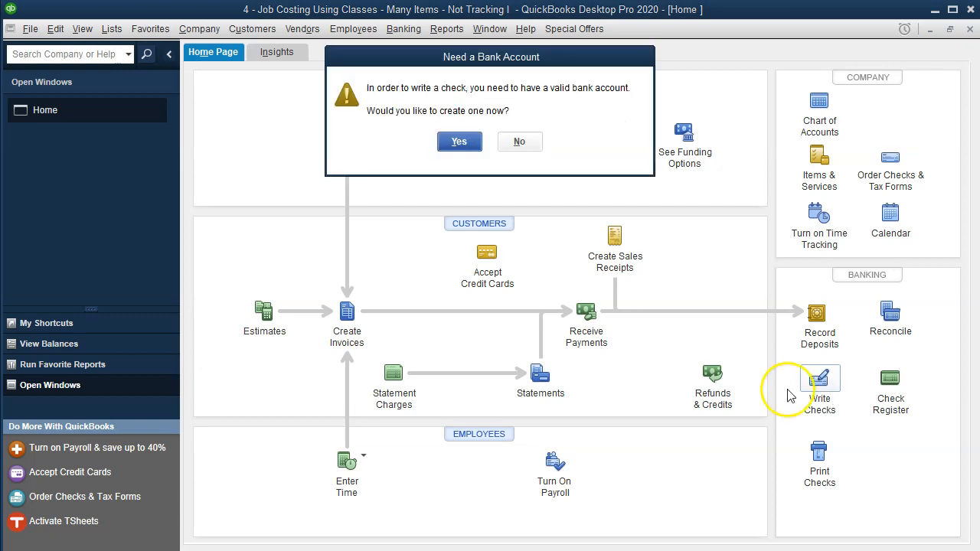
{"action": "left_click", "coordinate": [461, 142]}
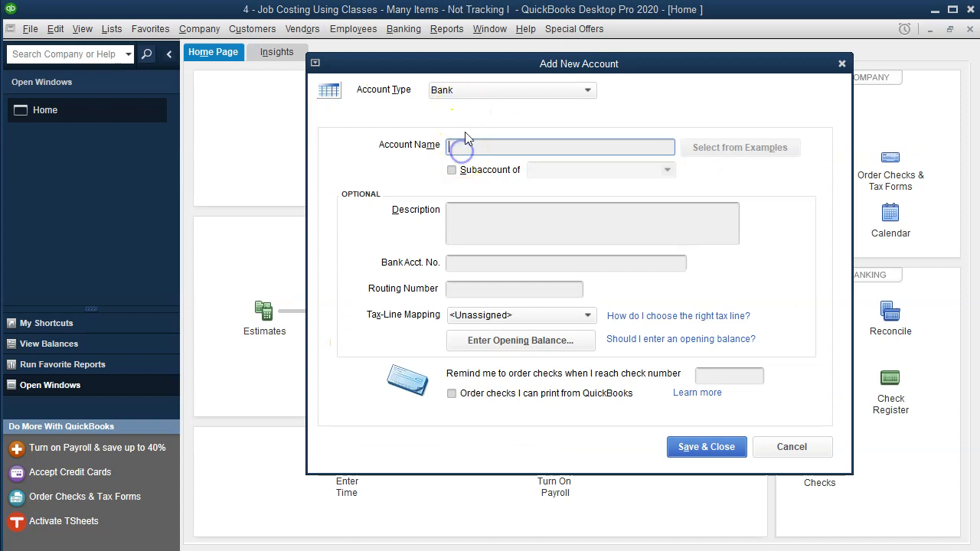
{"action": "type", "text": "Checking"}
{"action": "left_click", "coordinate": [722, 449]}
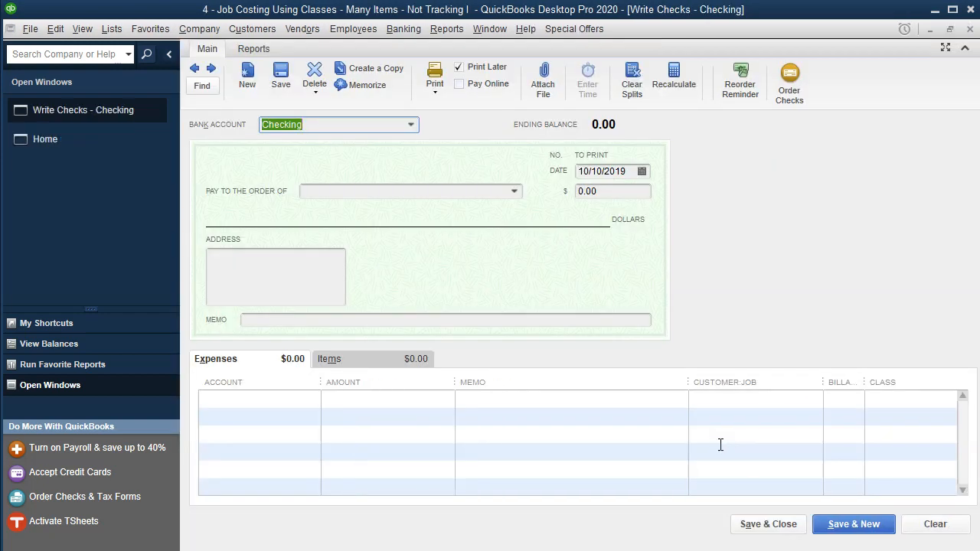
- Inspect the Customer:Job and Class fields on the blank check's expense line and close the check form
{"action": "left_click", "coordinate": [710, 414]}
{"action": "left_click", "coordinate": [878, 400]}
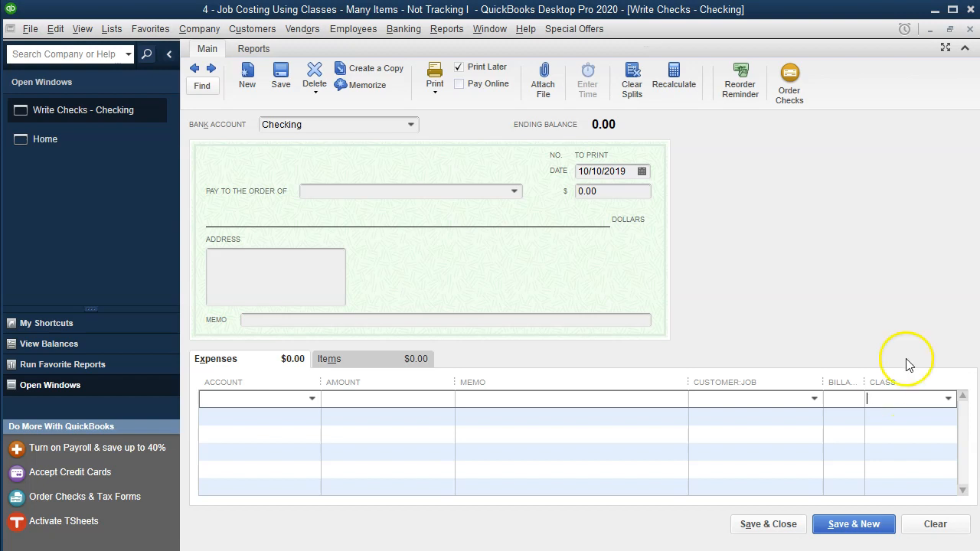
{"action": "left_click", "coordinate": [970, 29]}
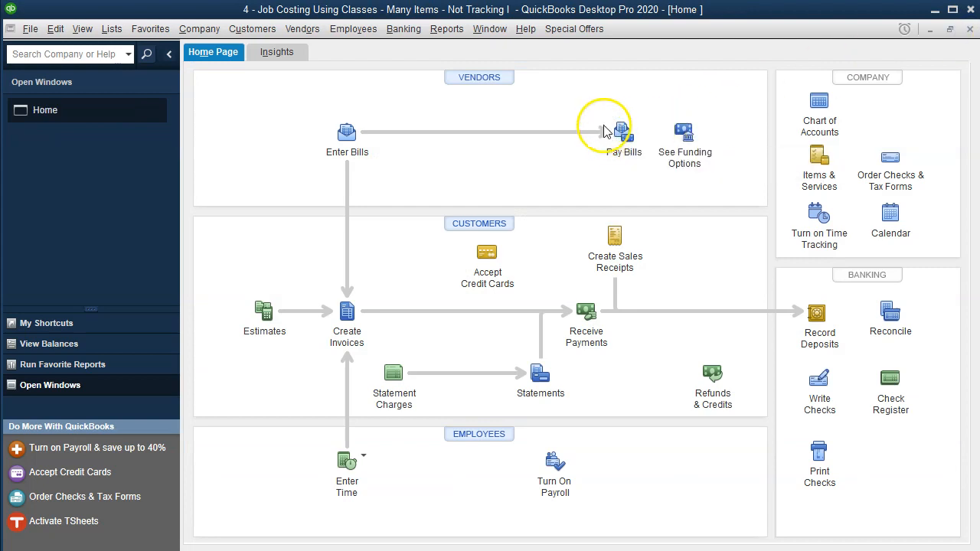
- Add a new customer in the Customer Center with the customer name filled in, view its job information and save it
{"action": "left_click", "coordinate": [253, 30]}
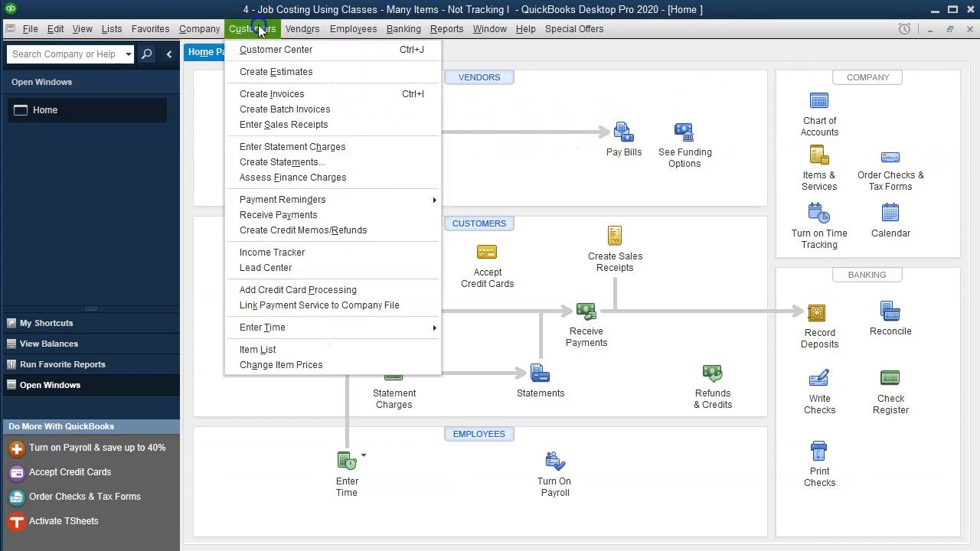
{"action": "left_click", "coordinate": [295, 49]}
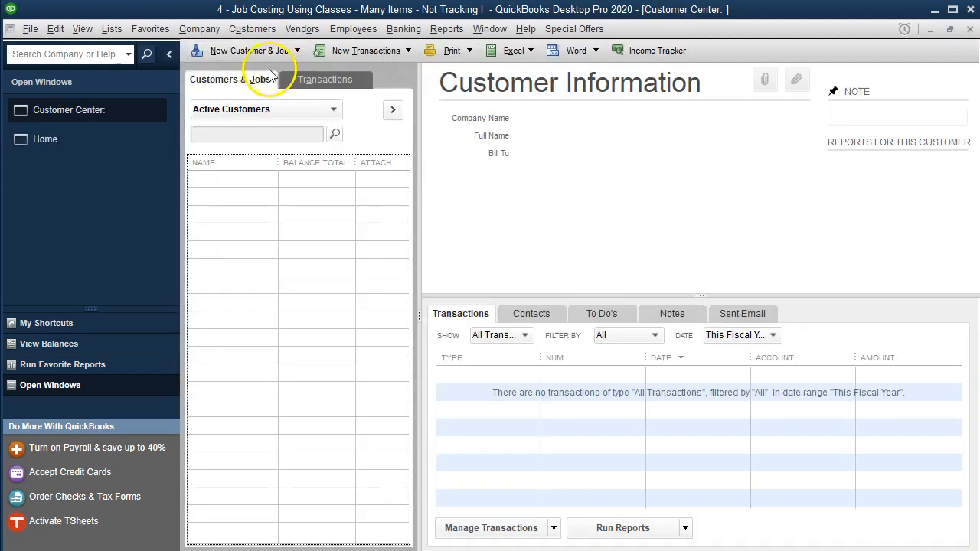
{"action": "left_click", "coordinate": [268, 55]}
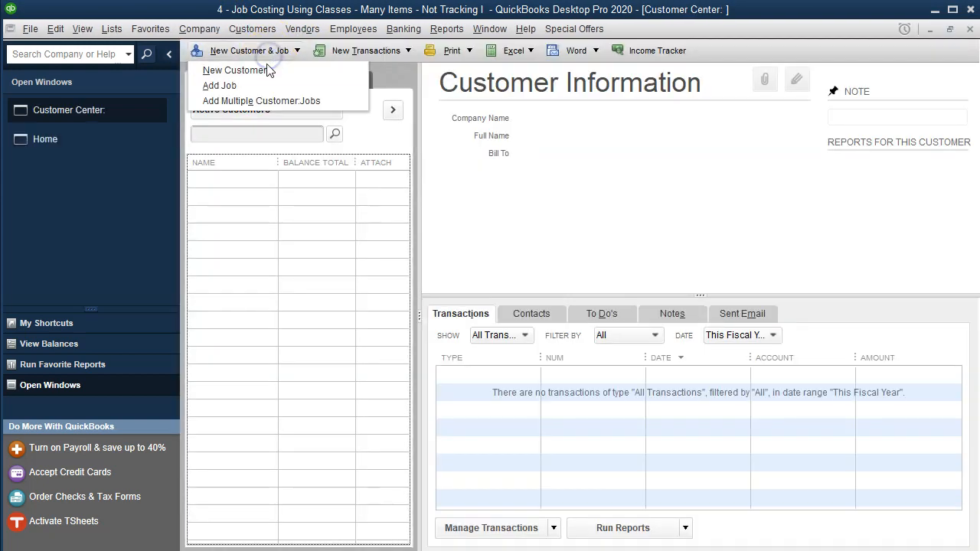
{"action": "left_click", "coordinate": [234, 70]}
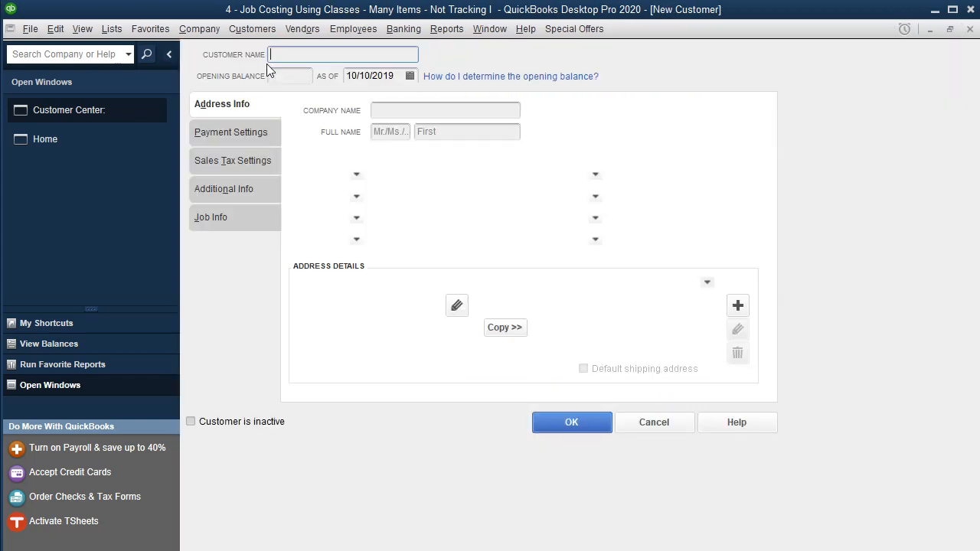
{"action": "type", "text": "Smith "}
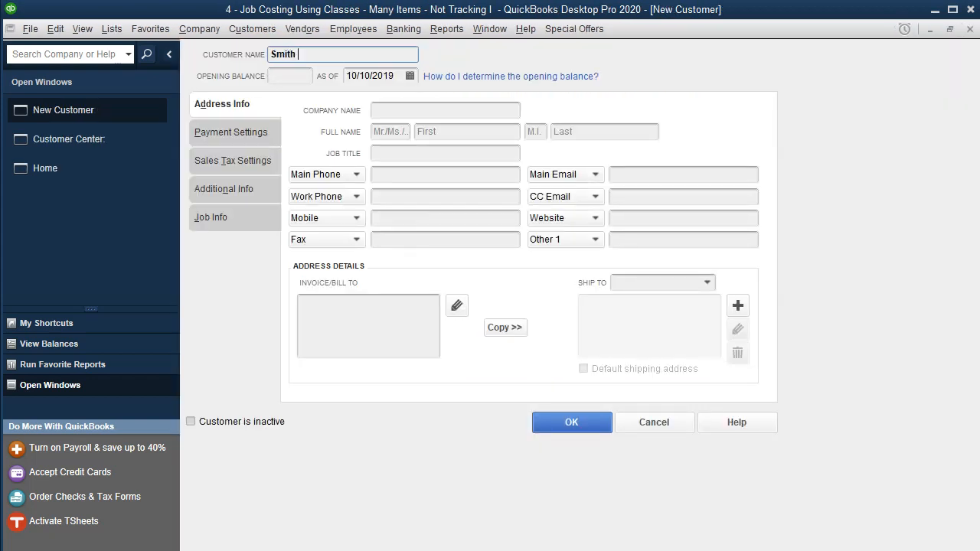
{"action": "type", "text": "Customer"}
{"action": "left_click", "coordinate": [217, 224]}
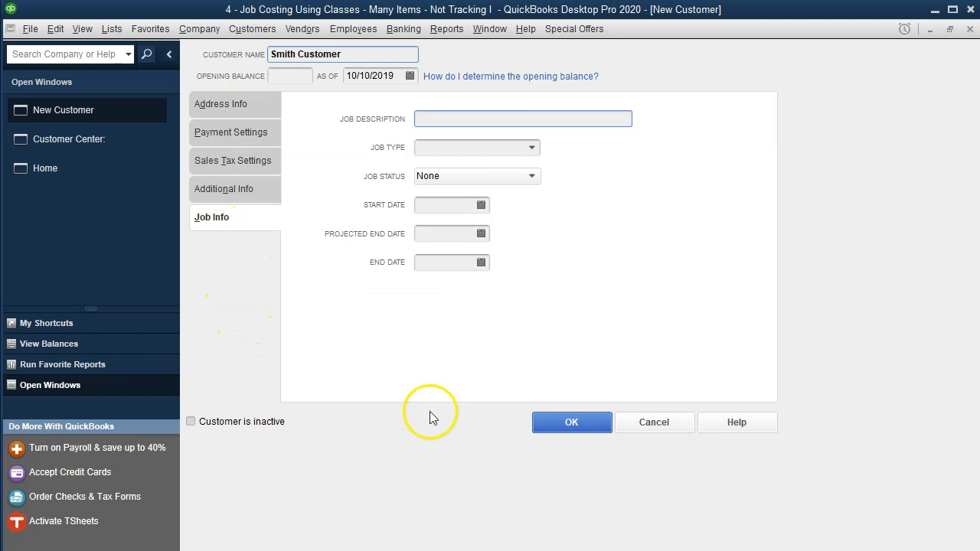
{"action": "left_click", "coordinate": [554, 439]}
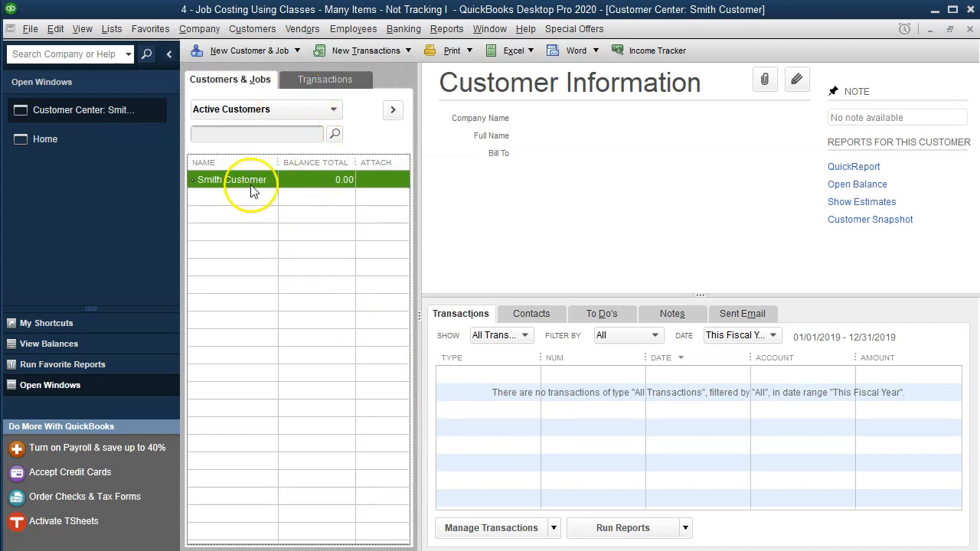
- Add a job named 14 under the existing customer, set its job status to In progress and save it
{"action": "left_click", "coordinate": [293, 54]}
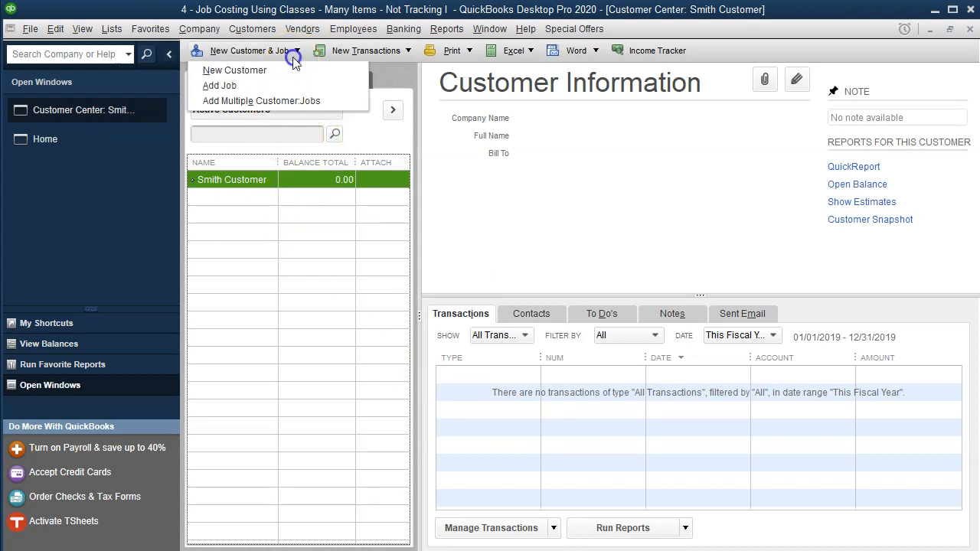
{"action": "left_click", "coordinate": [254, 90]}
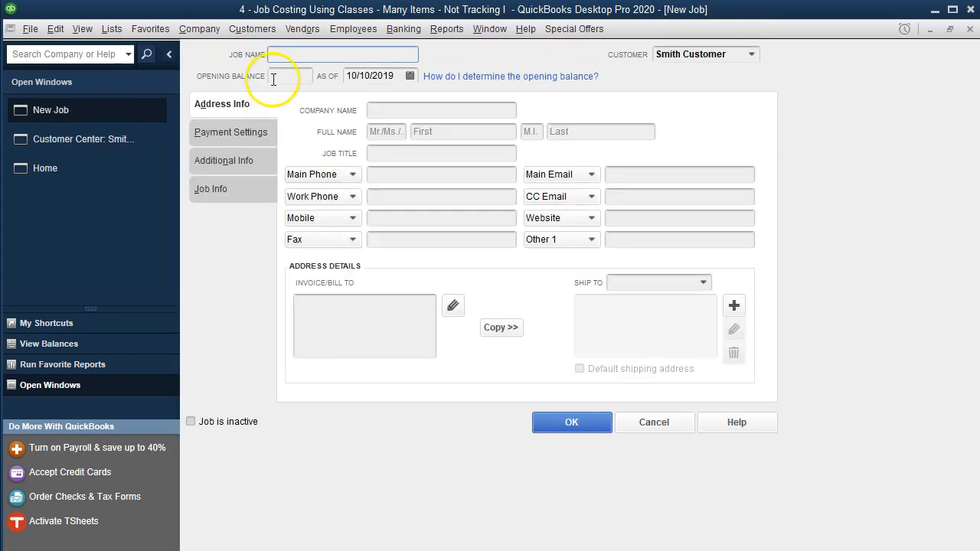
{"action": "type", "text": "14"}
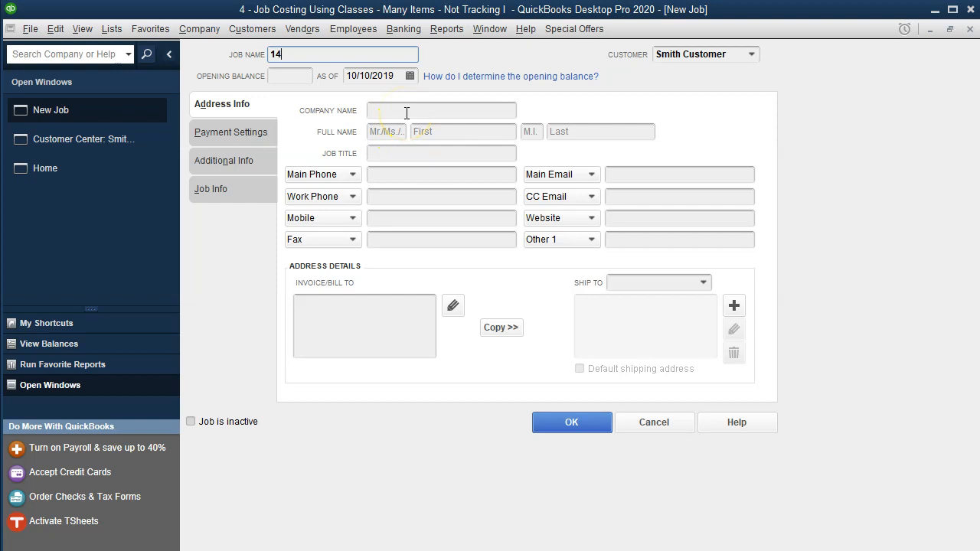
{"action": "left_click", "coordinate": [220, 197]}
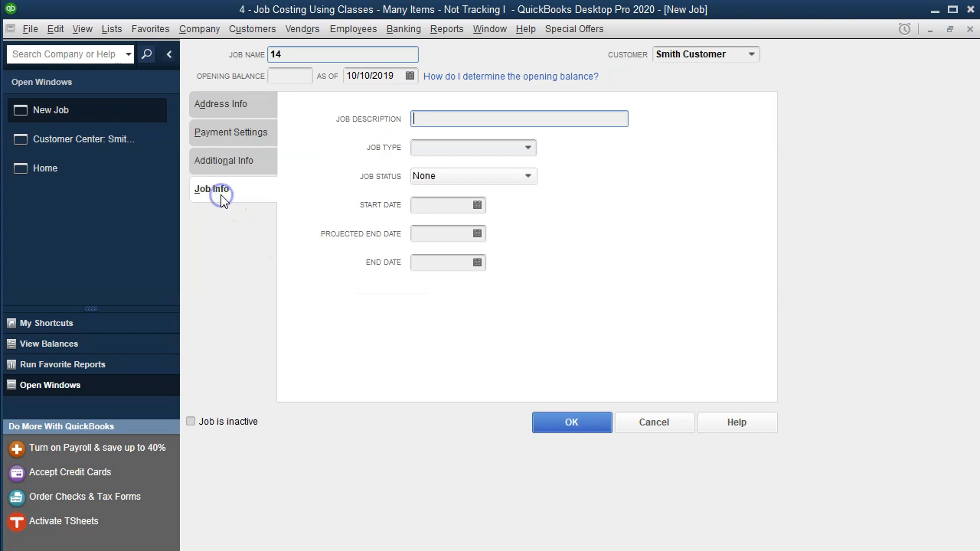
{"action": "left_click", "coordinate": [524, 184]}
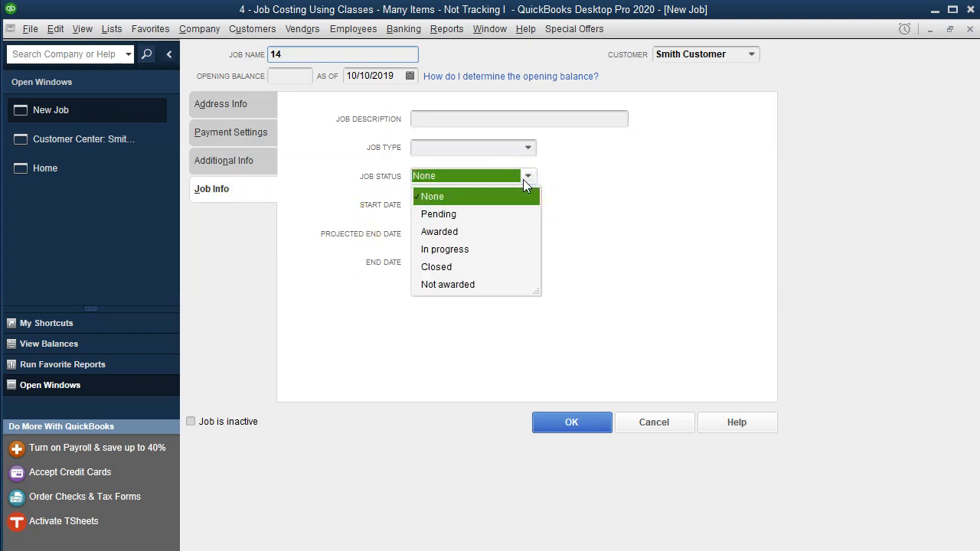
{"action": "left_click", "coordinate": [470, 251]}
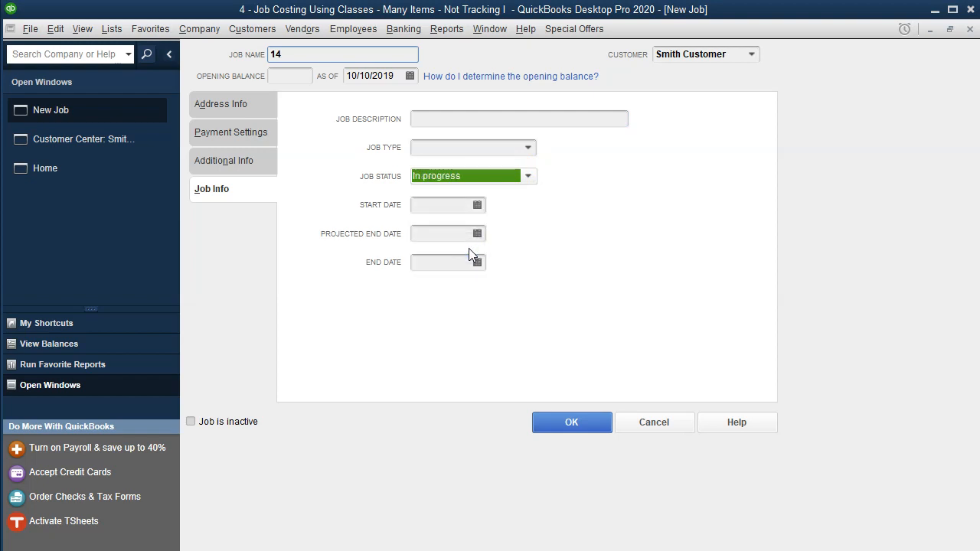
{"action": "left_click", "coordinate": [544, 423]}
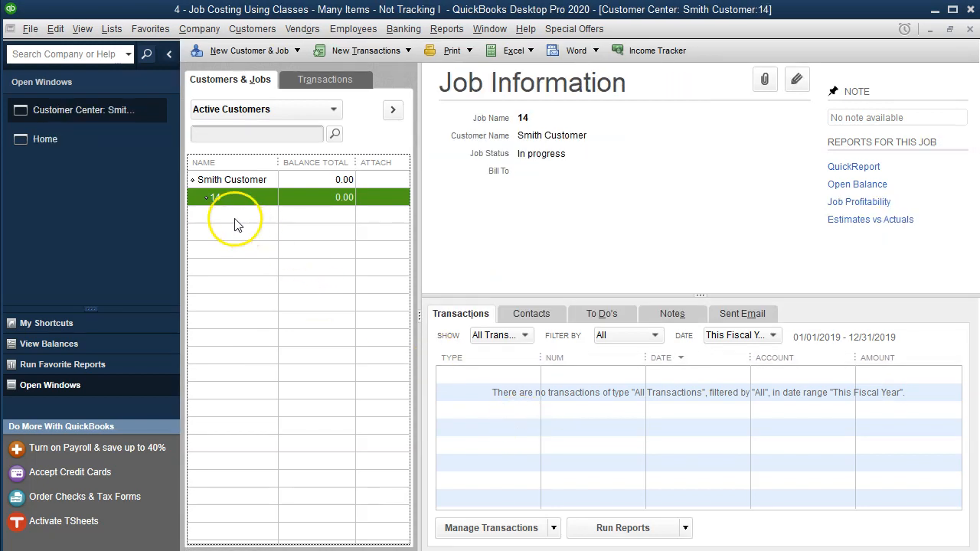
- Add a job named 15 to the same customer with the job status In progress and save it
{"action": "left_click", "coordinate": [232, 180]}
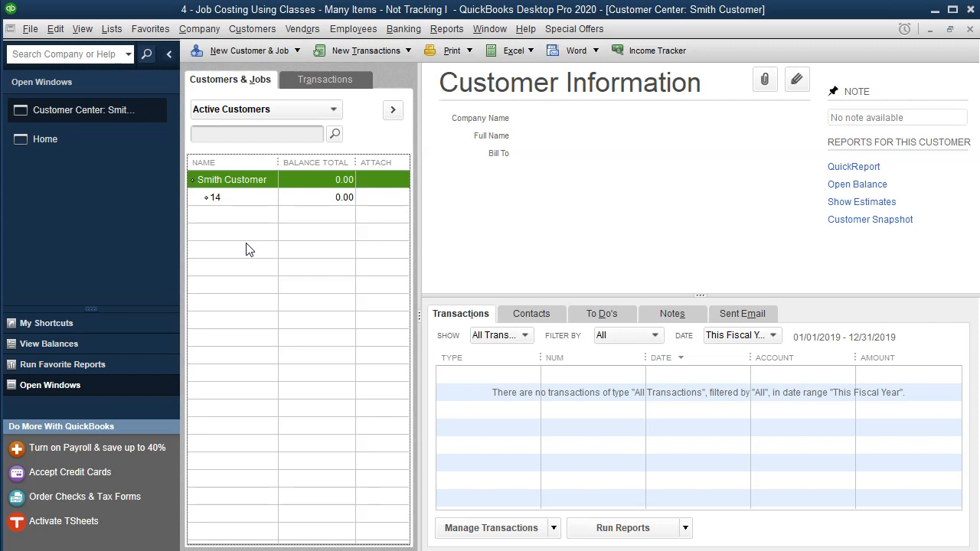
{"action": "left_click", "coordinate": [255, 51]}
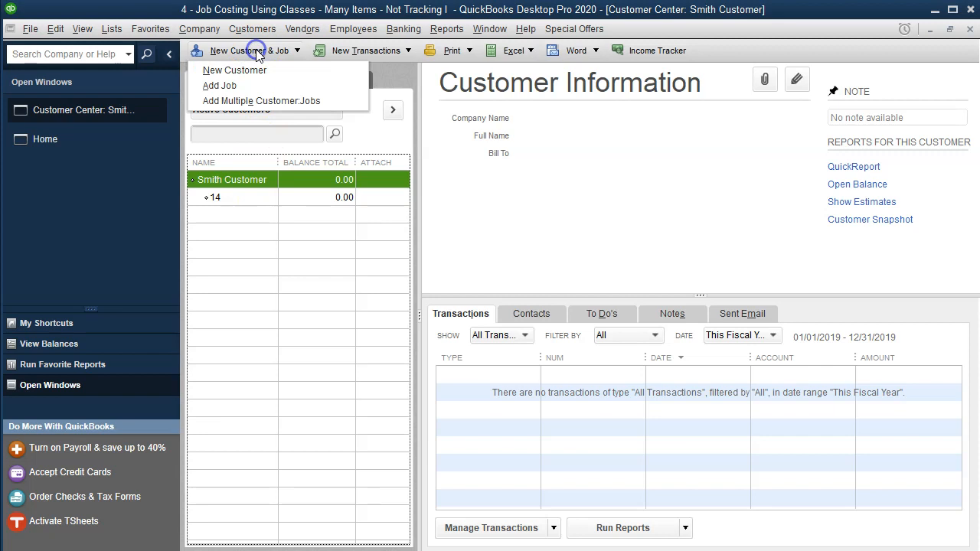
{"action": "left_click", "coordinate": [239, 84]}
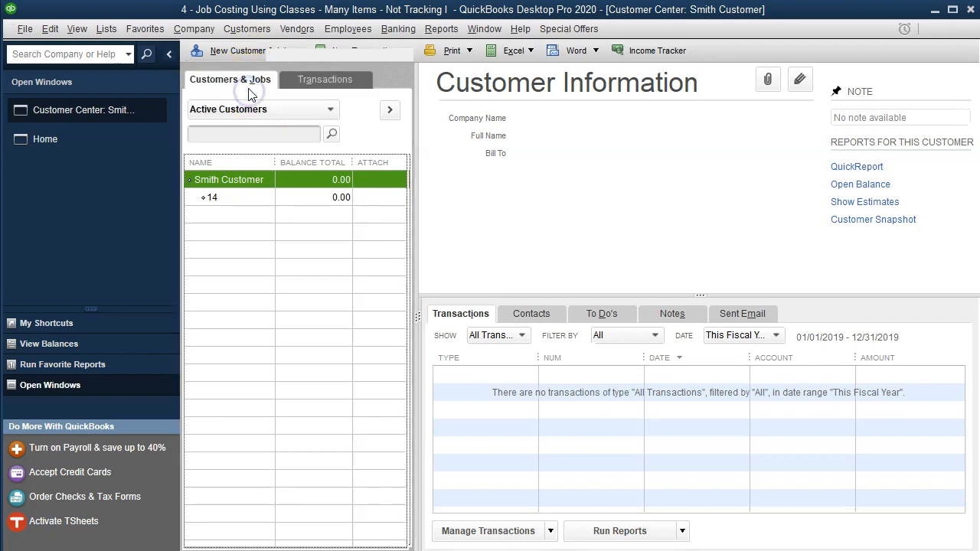
{"action": "type", "text": "15"}
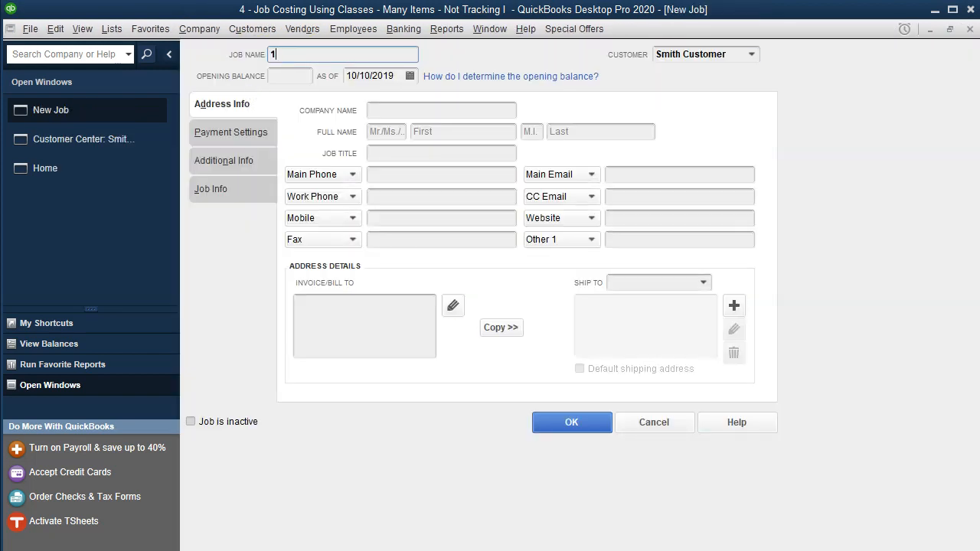
{"action": "left_click", "coordinate": [230, 191]}
{"action": "left_click", "coordinate": [527, 176]}
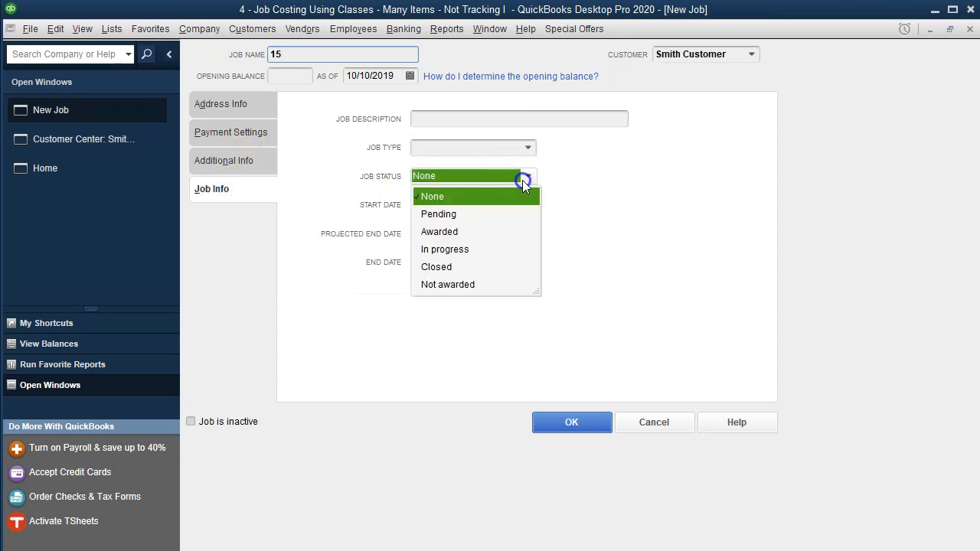
{"action": "left_click", "coordinate": [474, 240]}
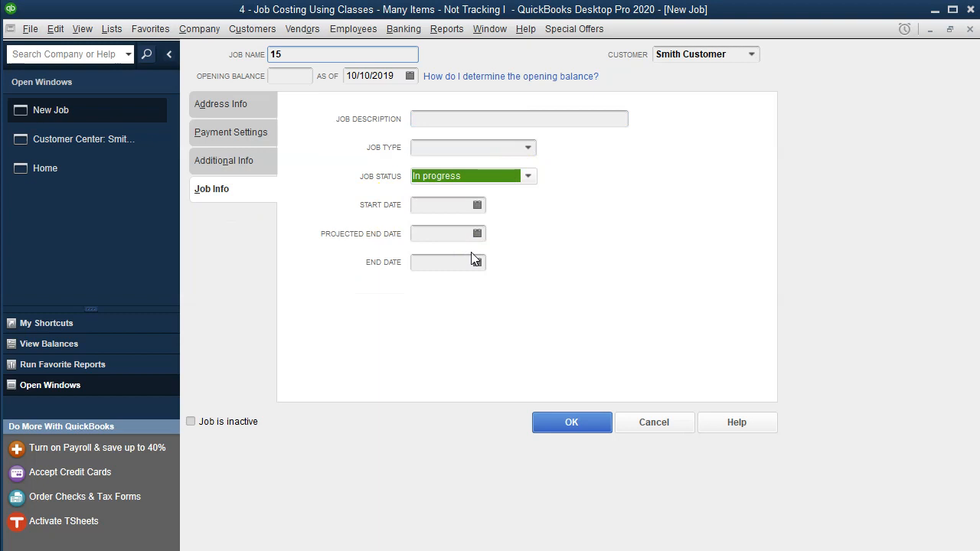
{"action": "left_click", "coordinate": [540, 422]}
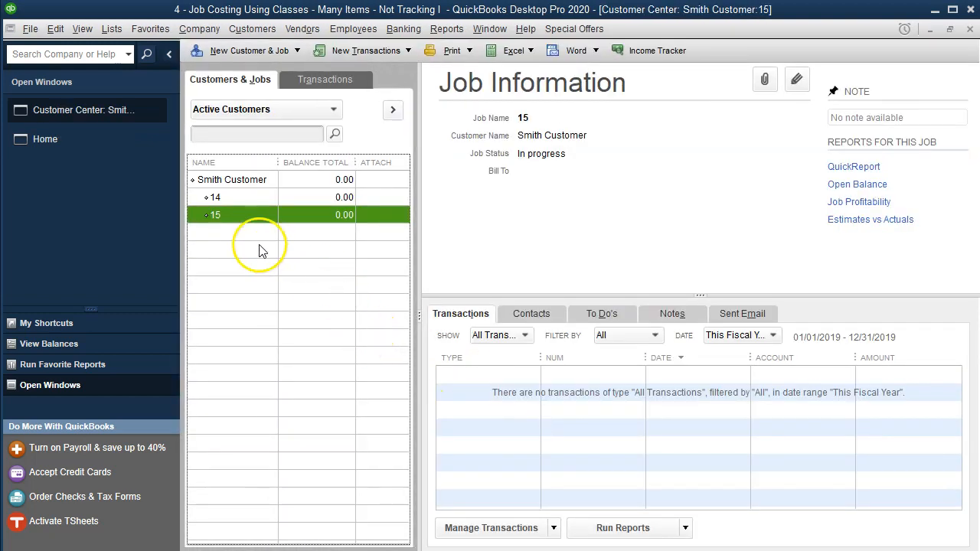
- Add a job named 16 to the same customer with the job status In progress and save it
{"action": "left_click", "coordinate": [236, 184]}
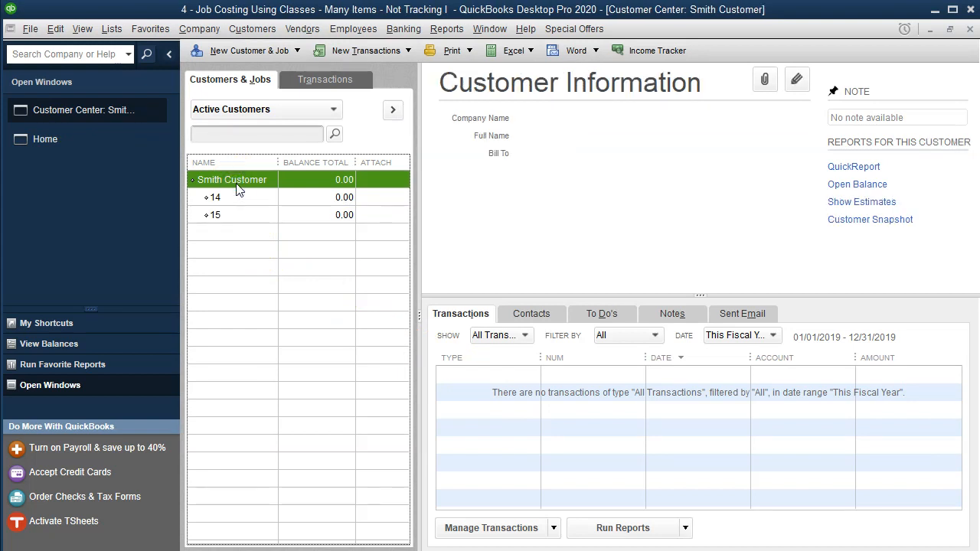
{"action": "left_click", "coordinate": [258, 49]}
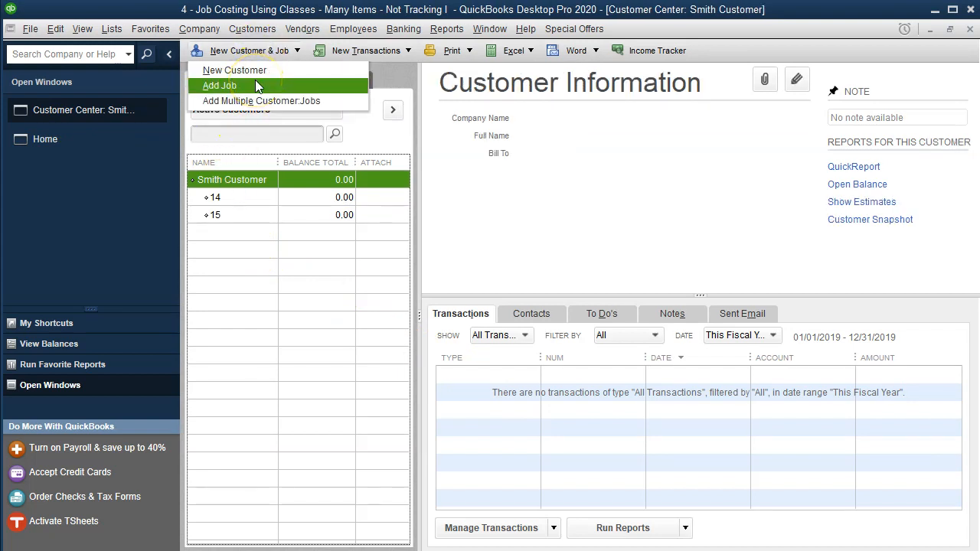
{"action": "left_click", "coordinate": [256, 80]}
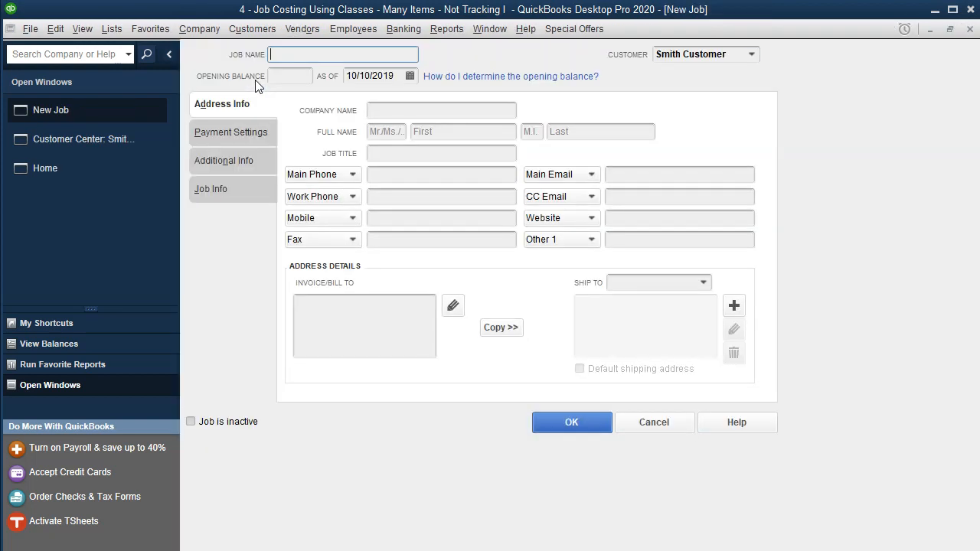
{"action": "type", "text": "16"}
{"action": "left_click", "coordinate": [235, 201]}
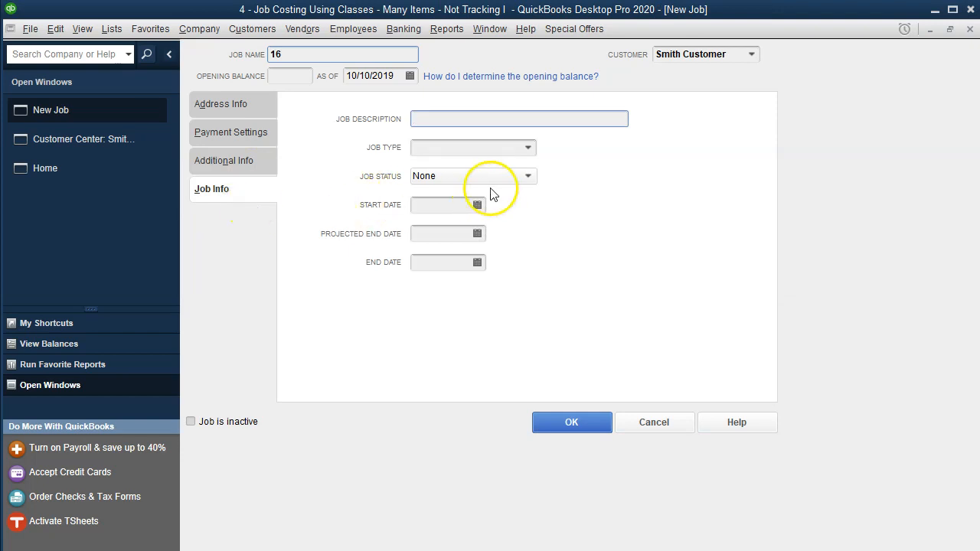
{"action": "left_click", "coordinate": [516, 181]}
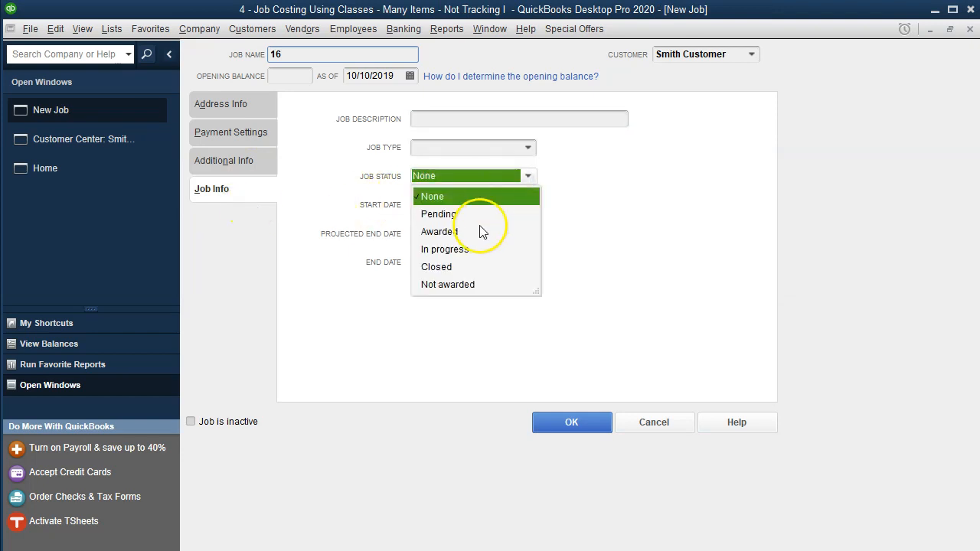
{"action": "left_click", "coordinate": [469, 253]}
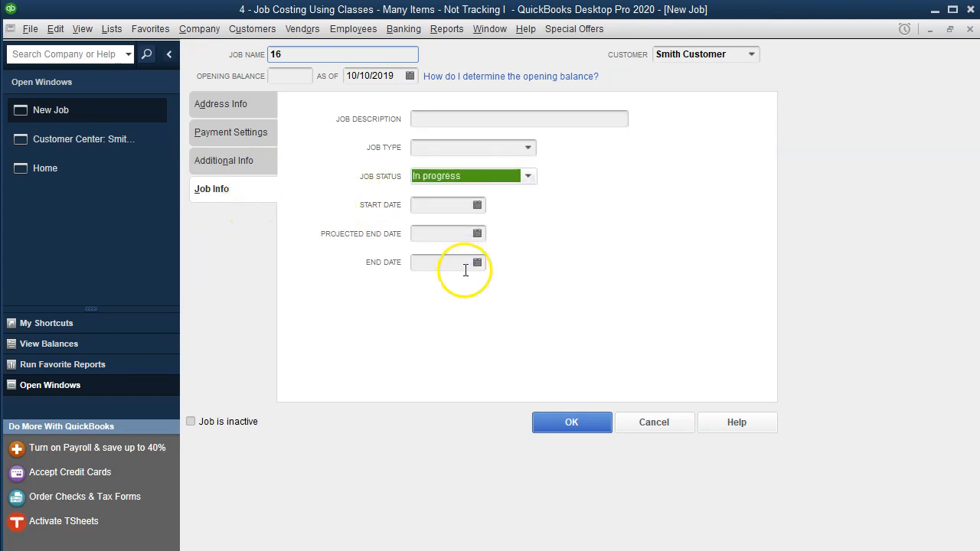
{"action": "left_click", "coordinate": [537, 426]}
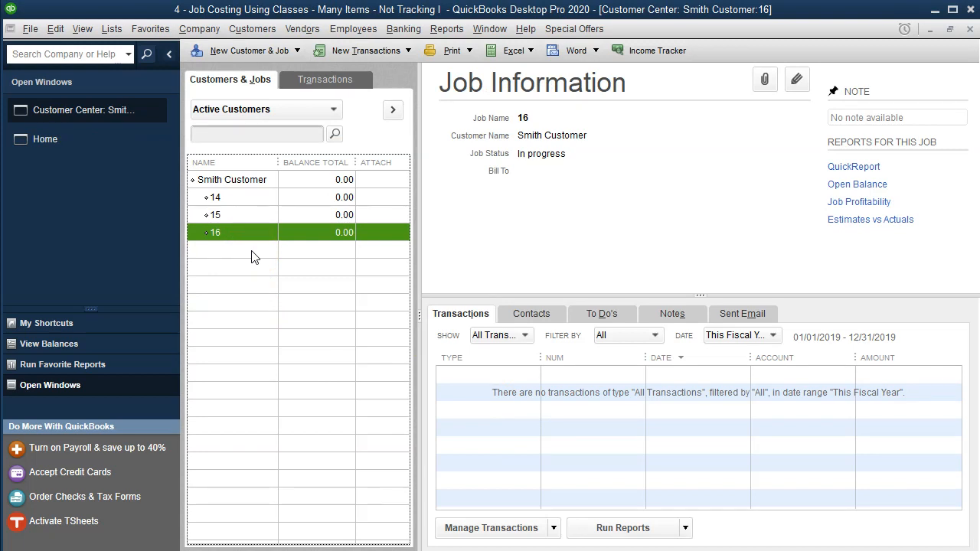
- Return to the home page, open the class list and create a class named Open
{"action": "left_click", "coordinate": [86, 141]}
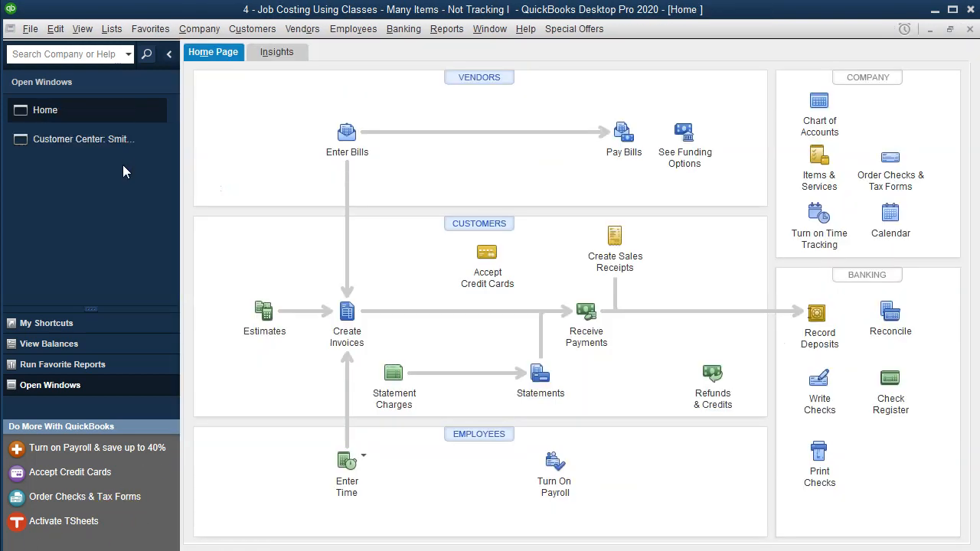
{"action": "left_click", "coordinate": [304, 191]}
{"action": "left_click", "coordinate": [113, 30]}
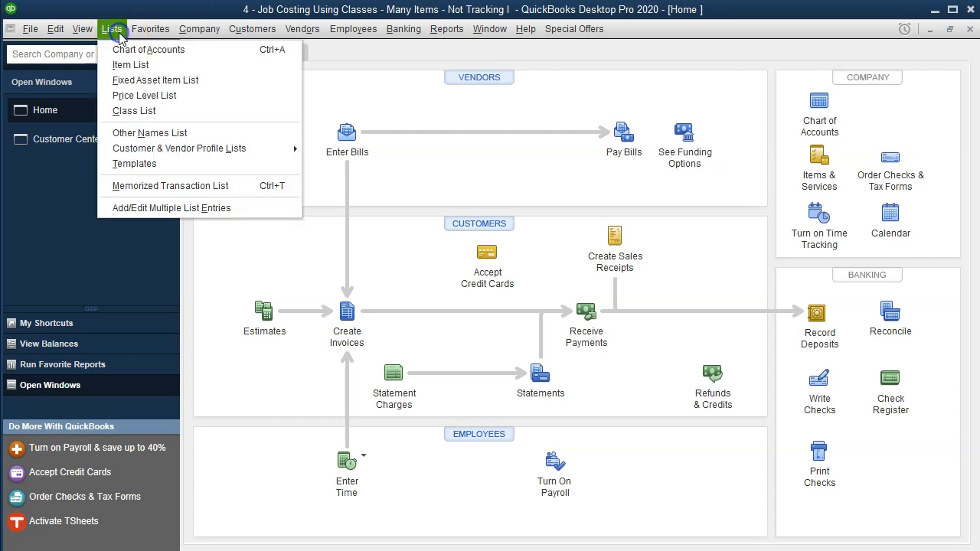
{"action": "left_click", "coordinate": [135, 111]}
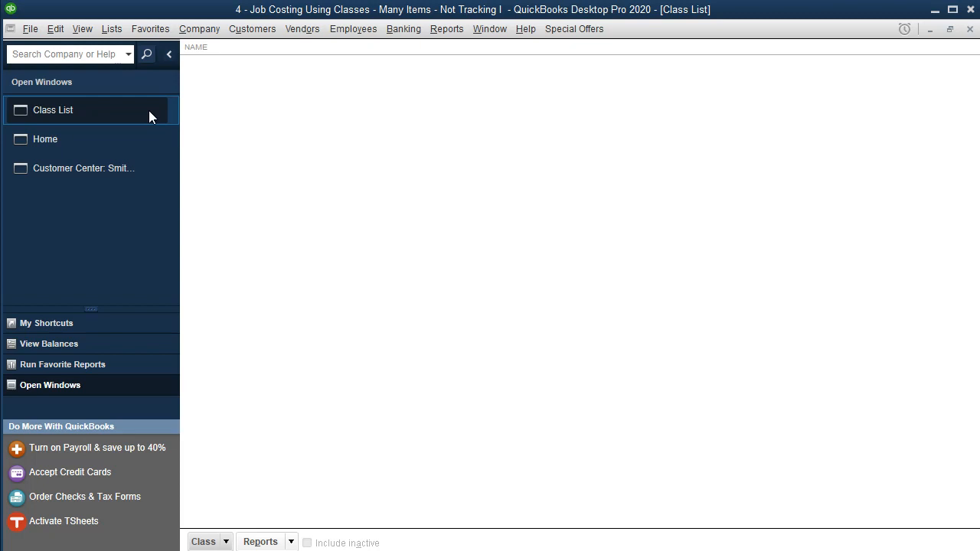
{"action": "left_click", "coordinate": [228, 543]}
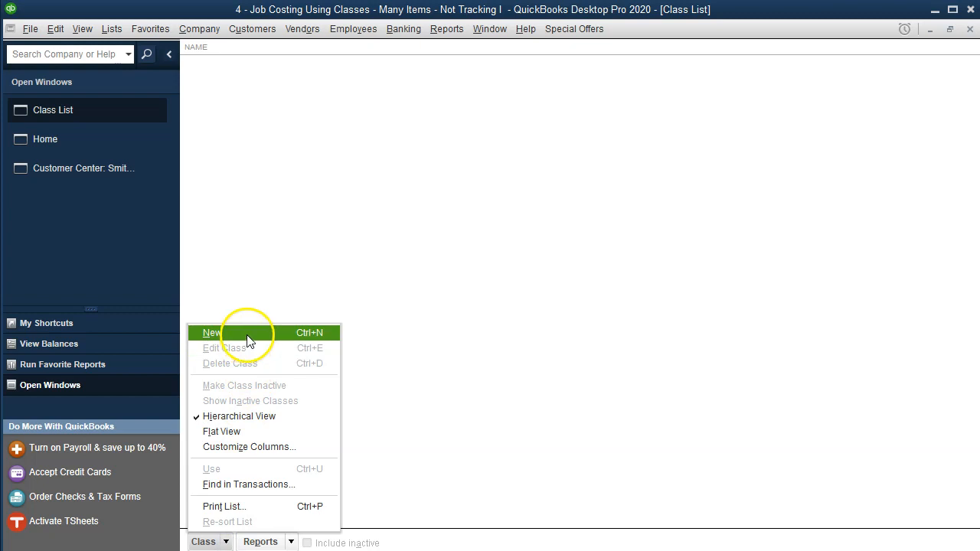
{"action": "left_click", "coordinate": [212, 333]}
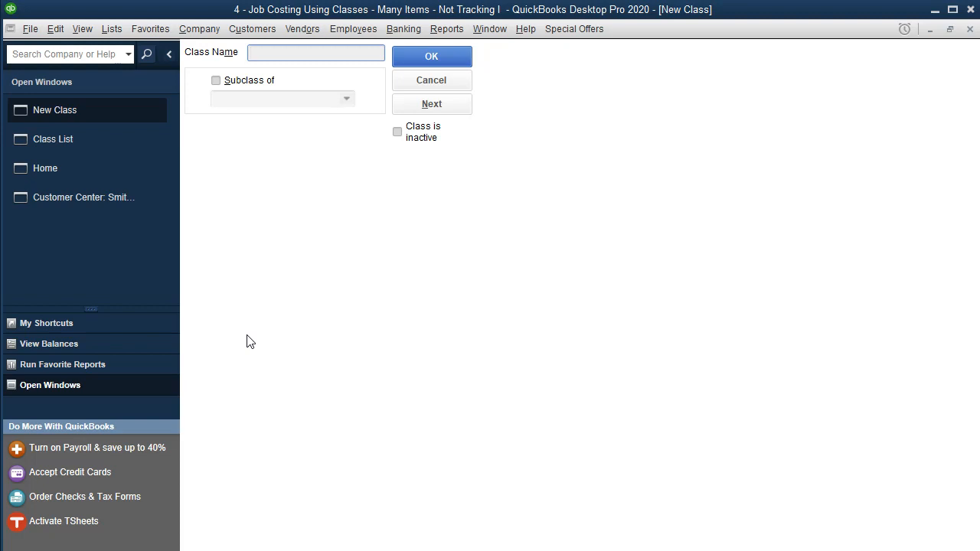
{"action": "type", "text": "Open"}
{"action": "left_click", "coordinate": [422, 52]}
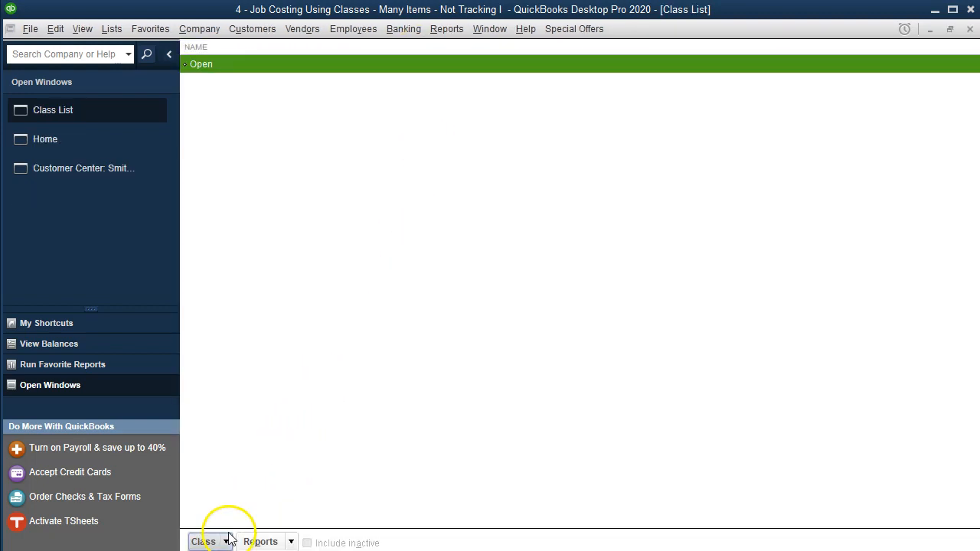
- Create a second class named Closed in the class list
{"action": "left_click", "coordinate": [228, 541]}
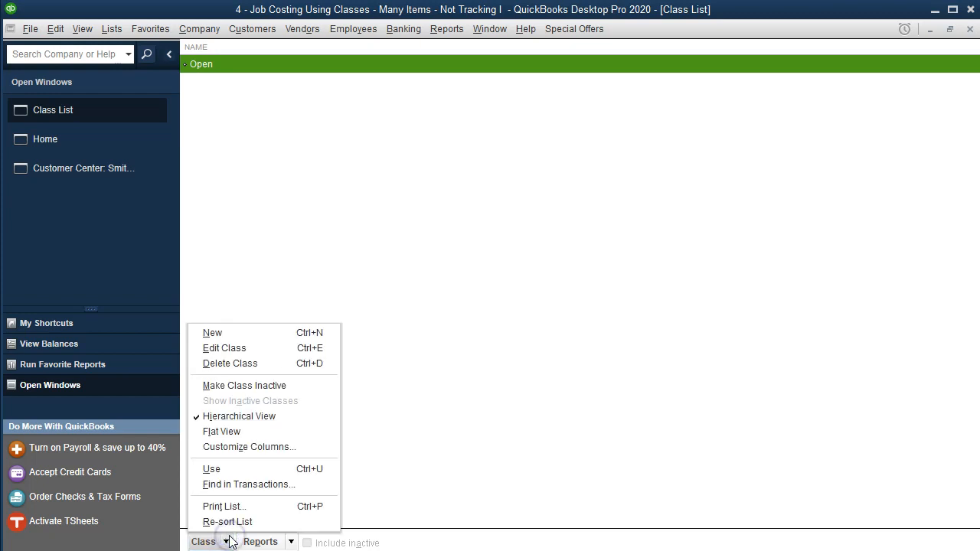
{"action": "left_click", "coordinate": [239, 339]}
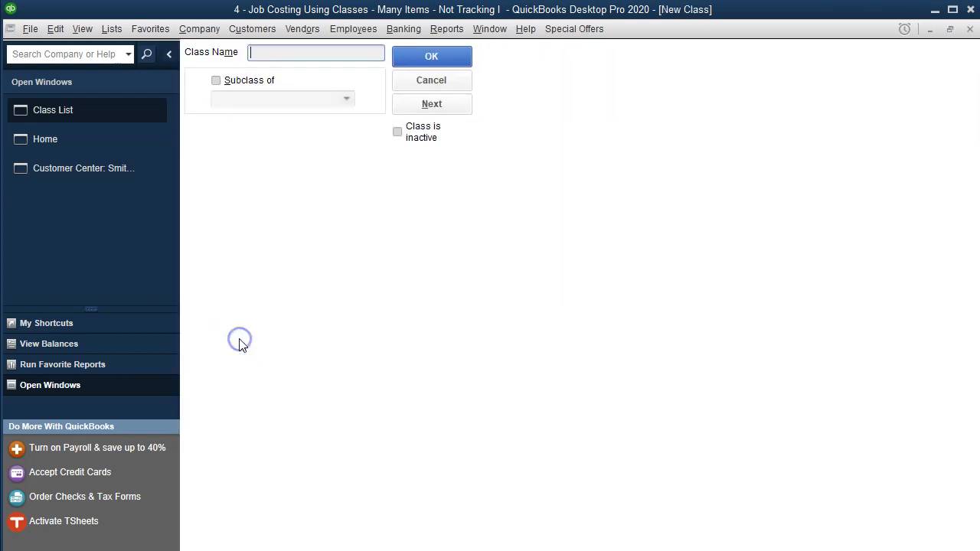
{"action": "type", "text": "Closed"}
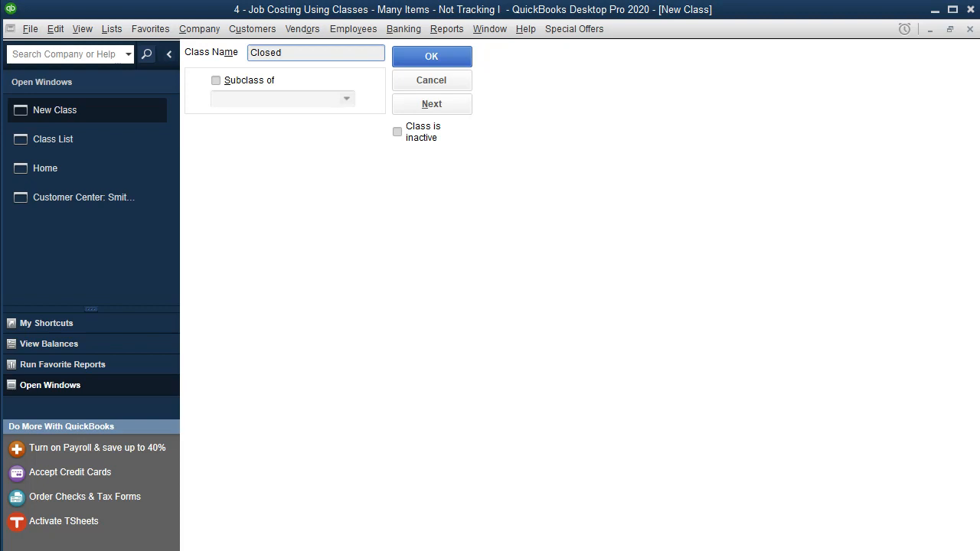
{"action": "left_click", "coordinate": [437, 61]}
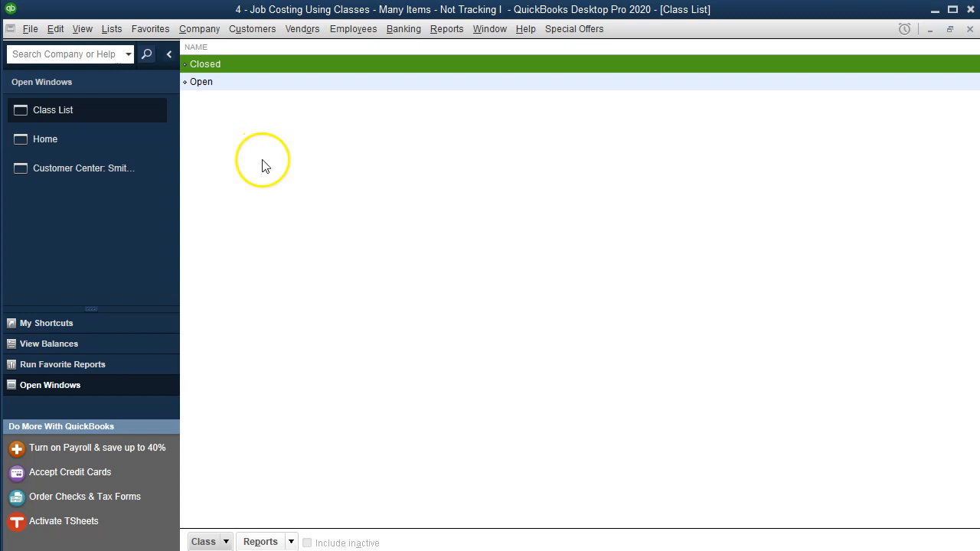
- Create a class named Job 14 as a subclass of Open and save it
{"action": "left_click", "coordinate": [227, 541]}
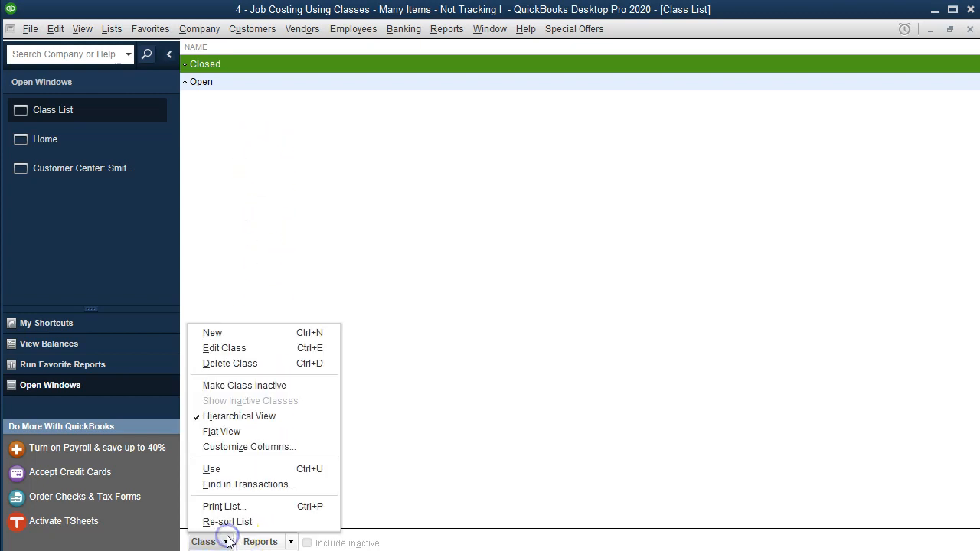
{"action": "left_click", "coordinate": [260, 335]}
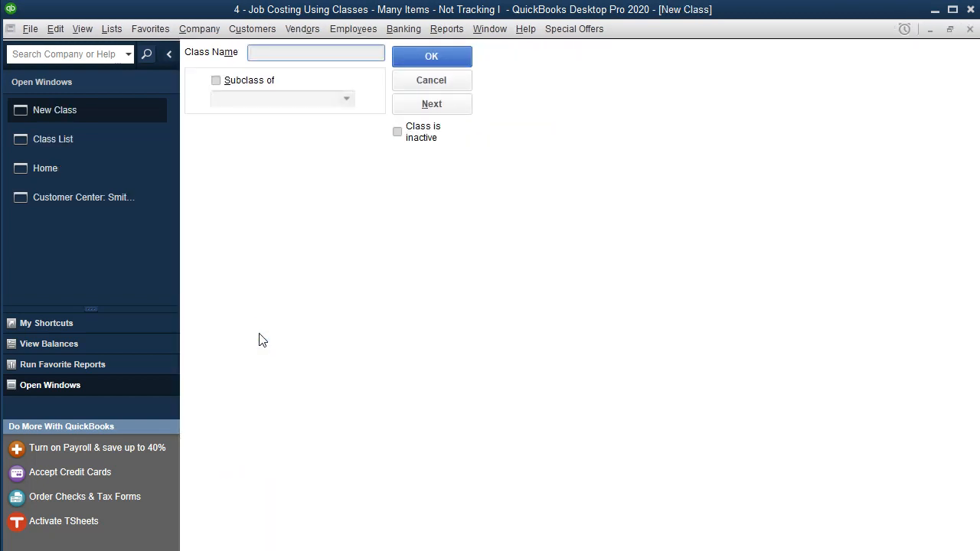
{"action": "type", "text": "Job 14"}
{"action": "left_click", "coordinate": [215, 81]}
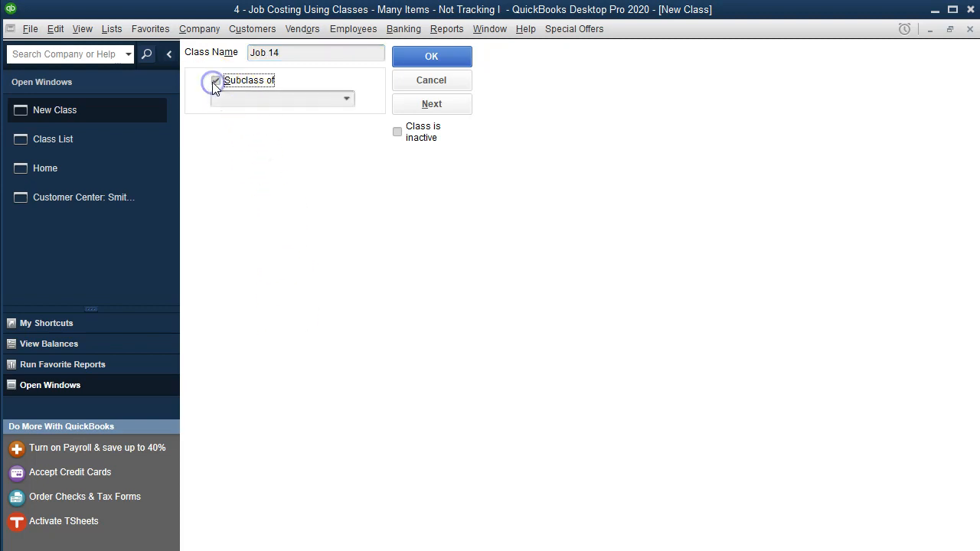
{"action": "left_click", "coordinate": [346, 100]}
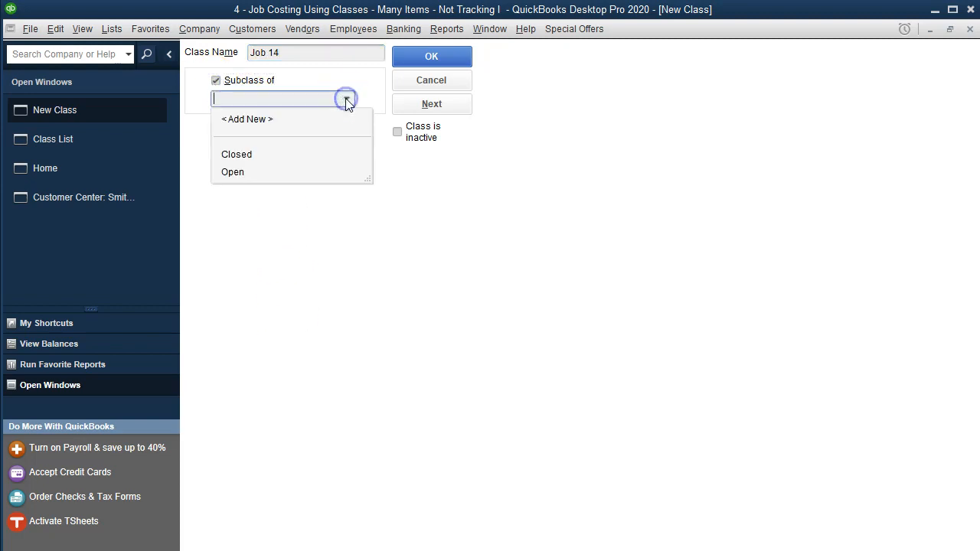
{"action": "left_click", "coordinate": [232, 172]}
{"action": "left_click", "coordinate": [418, 58]}
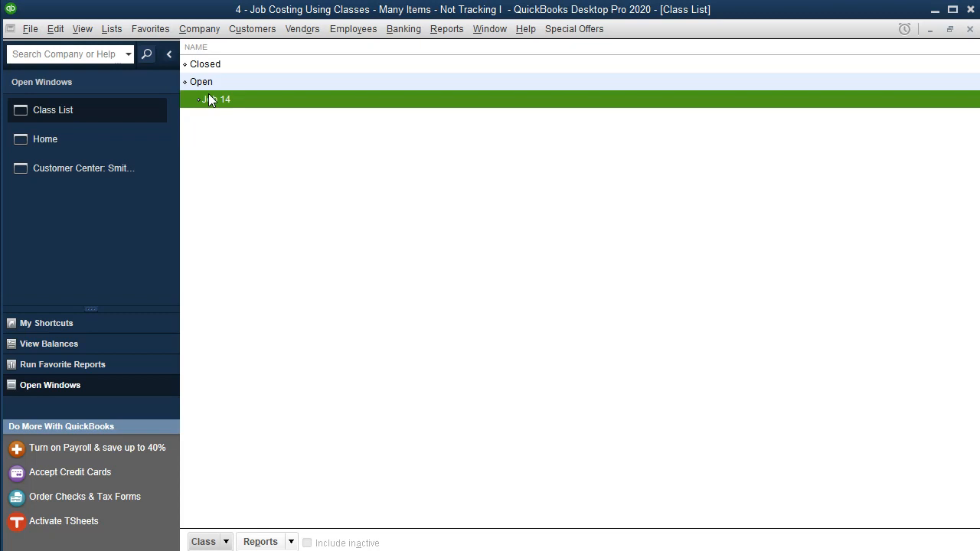
- Create a class named Job 15 as a subclass of Open and save it, continuing to another new class
{"action": "left_click", "coordinate": [208, 542]}
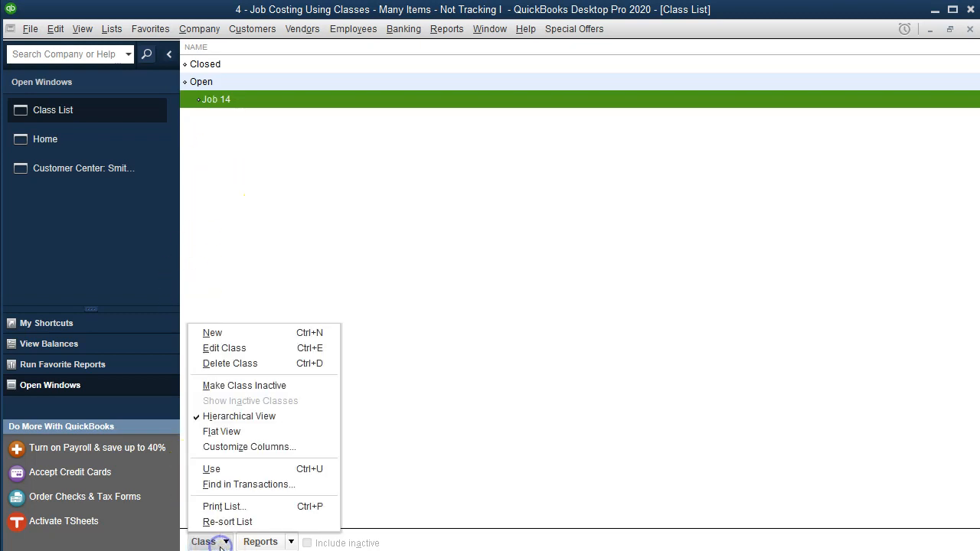
{"action": "left_click", "coordinate": [218, 333]}
{"action": "type", "text": "Job 15"}
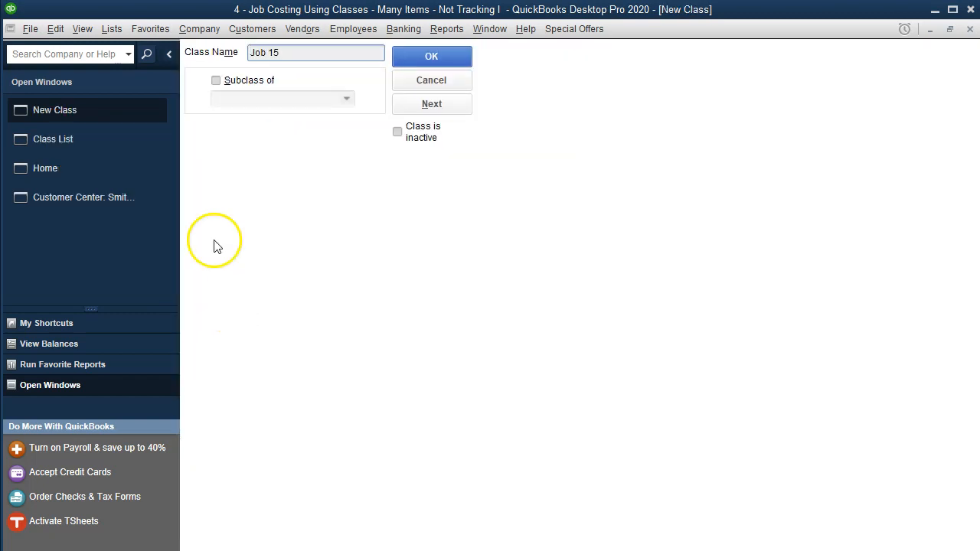
{"action": "left_click", "coordinate": [217, 80]}
{"action": "left_click", "coordinate": [346, 98]}
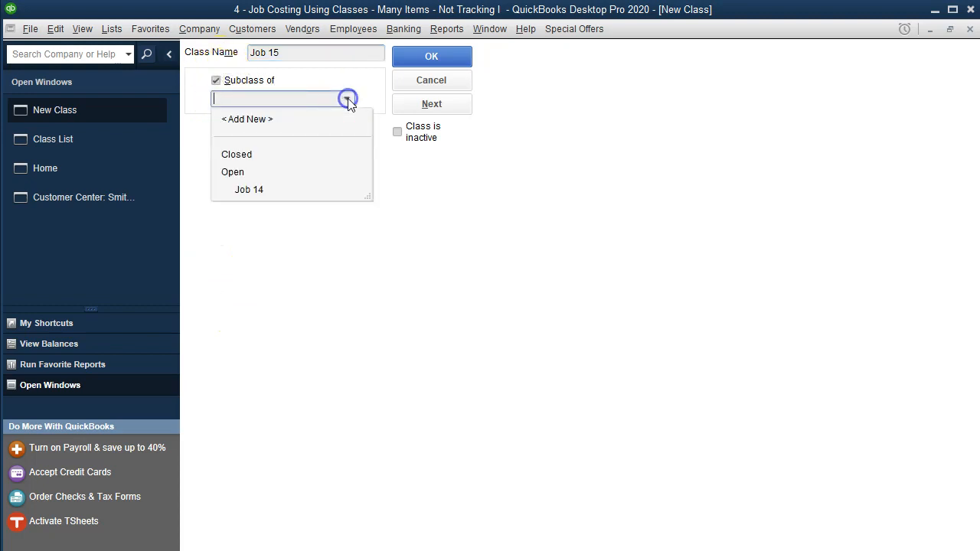
{"action": "left_click", "coordinate": [237, 176]}
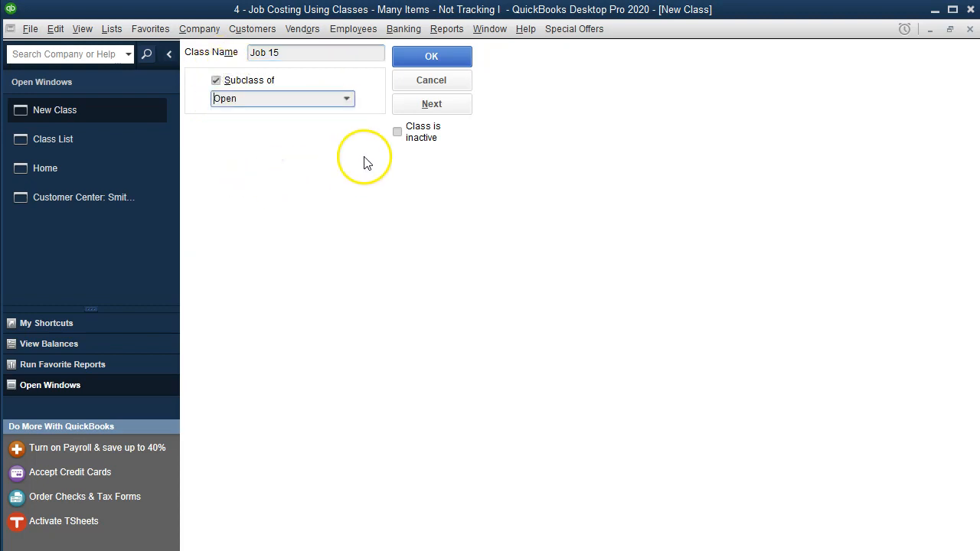
{"action": "left_click", "coordinate": [423, 108]}
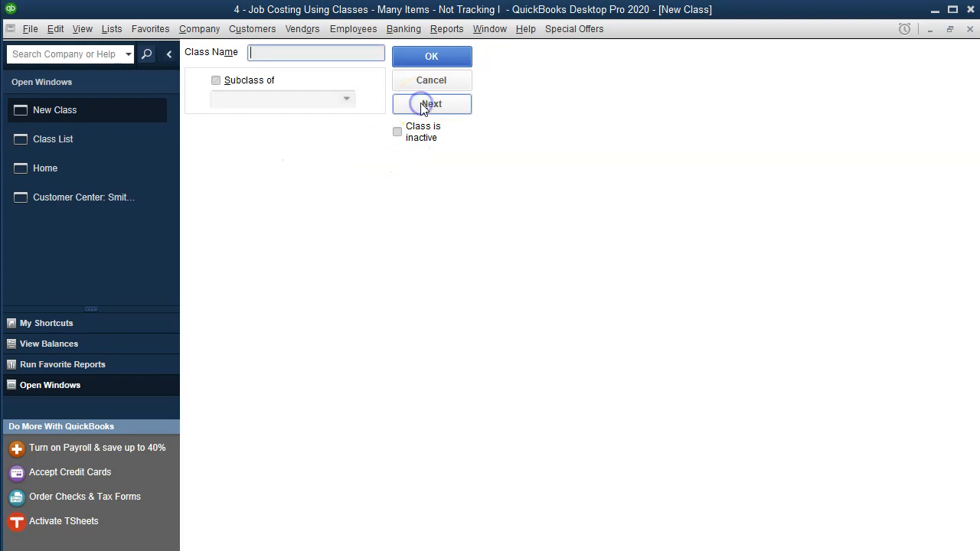
- Name the new class Job 16, make it a subclass of Open and save it
{"action": "type", "text": "Job 16"}
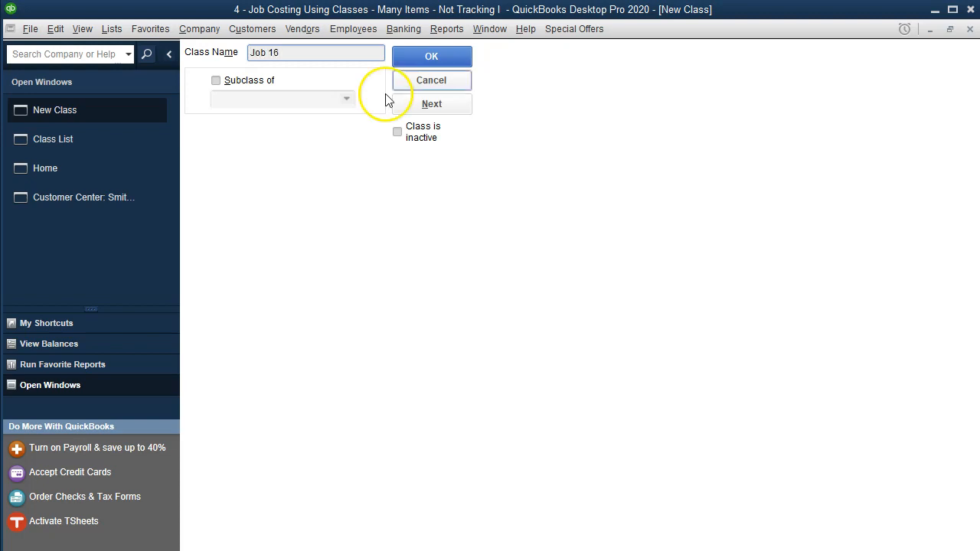
{"action": "left_click", "coordinate": [247, 80]}
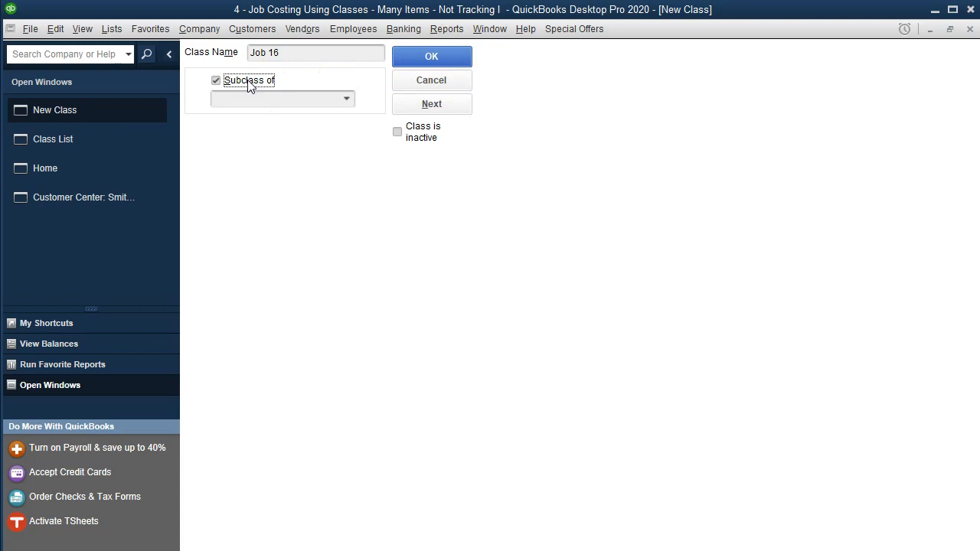
{"action": "left_click", "coordinate": [339, 99]}
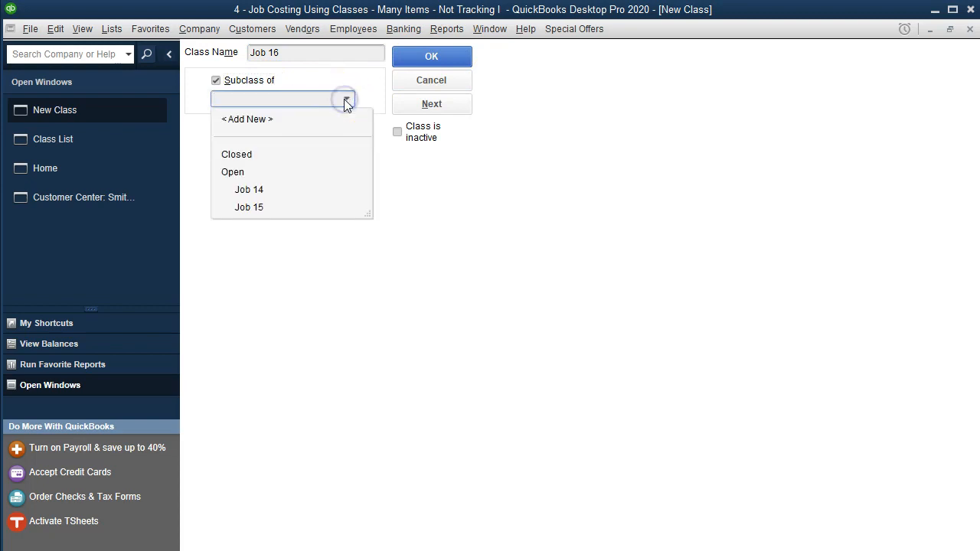
{"action": "left_click", "coordinate": [237, 171]}
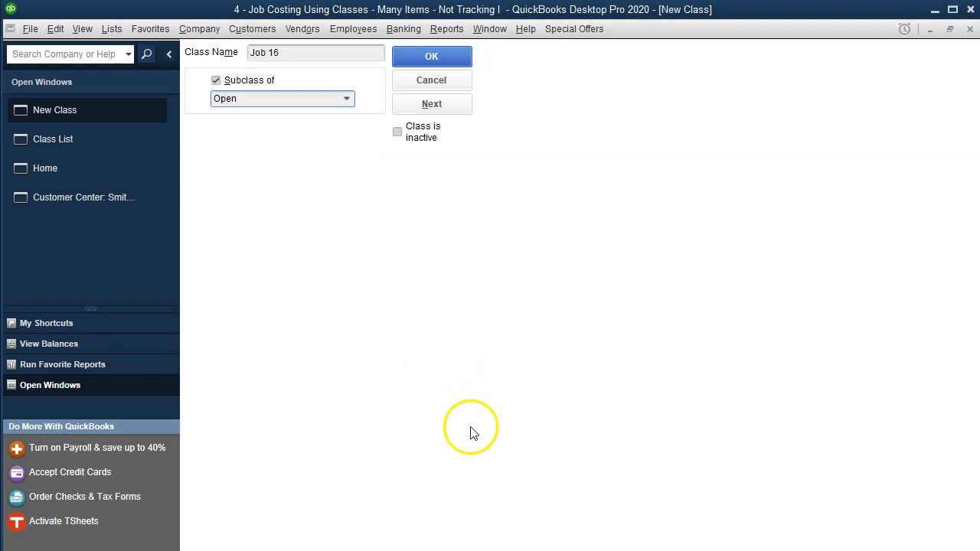
{"action": "left_click", "coordinate": [447, 57]}
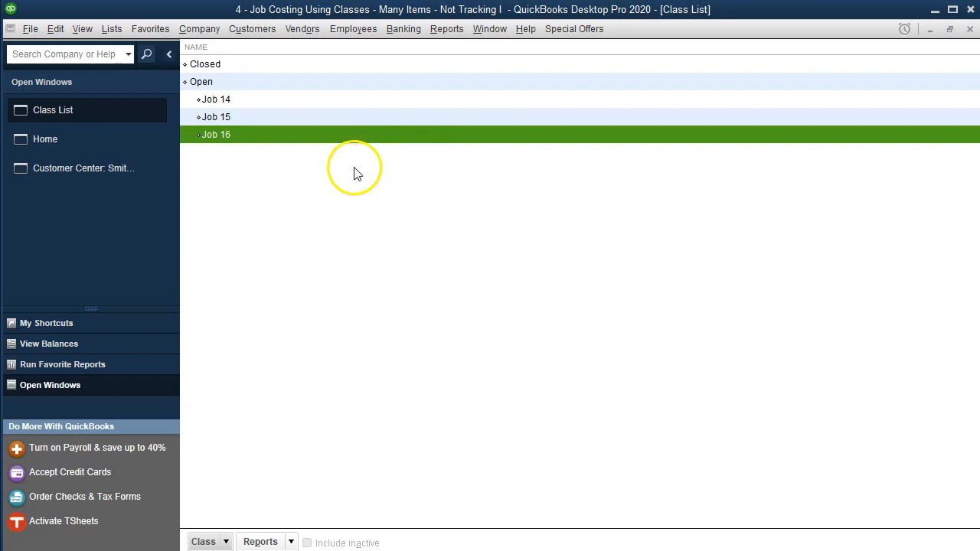
- From the home page, open the Write Checks form to view the class column of the expense lines, and close the form
{"action": "left_click", "coordinate": [94, 146]}
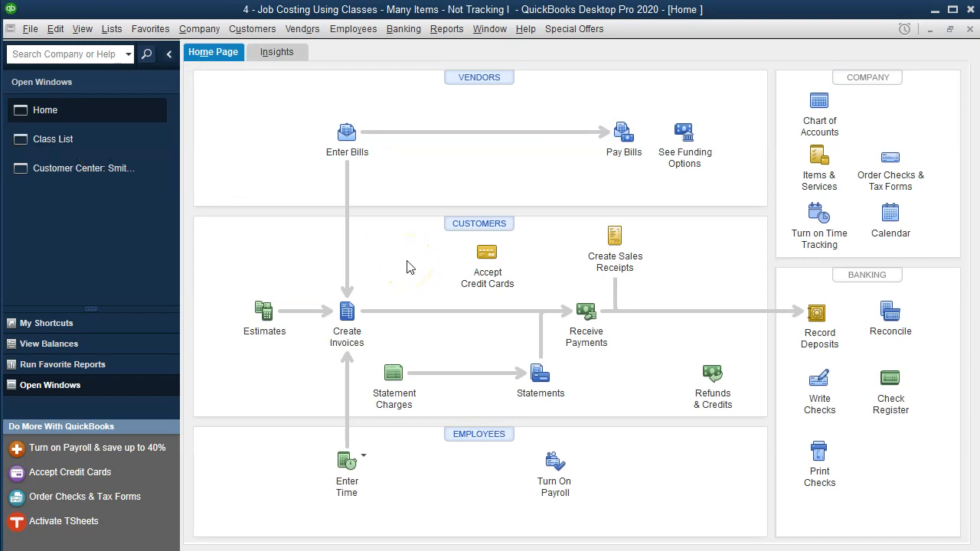
{"action": "left_click", "coordinate": [820, 387]}
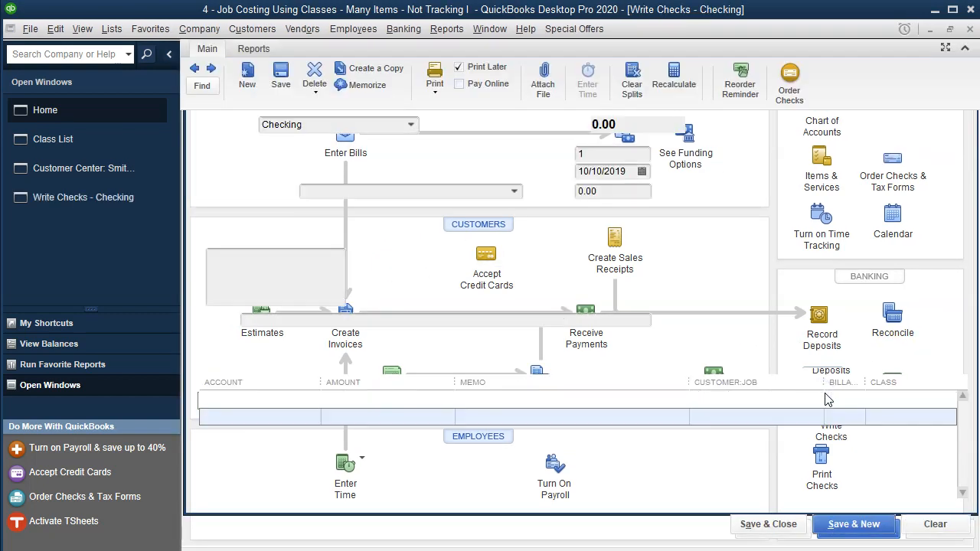
{"action": "left_click", "coordinate": [890, 398]}
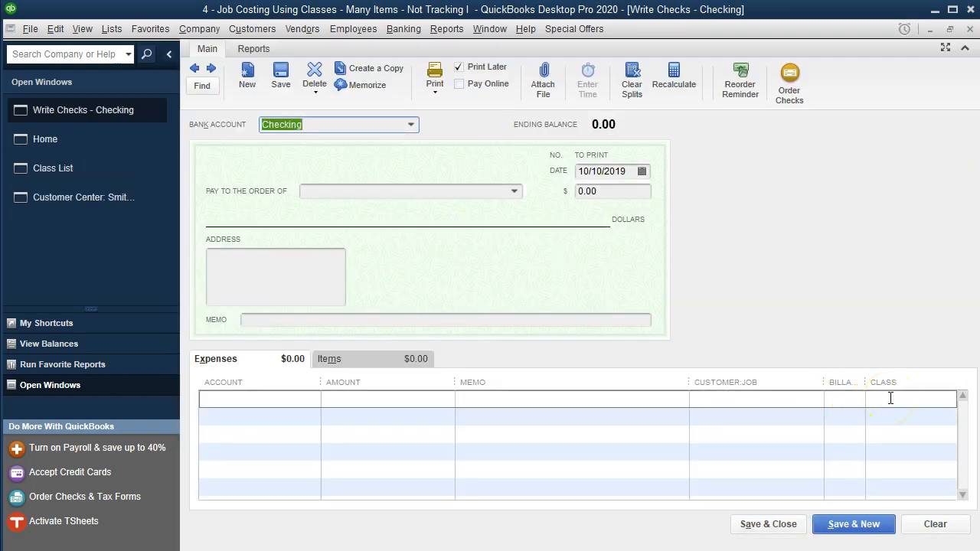
{"action": "left_click", "coordinate": [970, 29]}
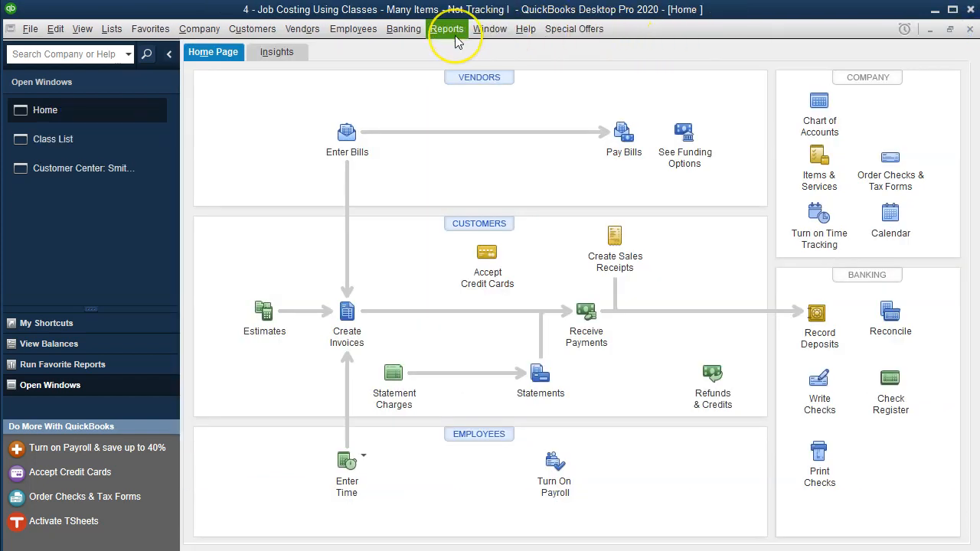
- Open the Profit & Loss by Class report from the company and financial reports
{"action": "left_click", "coordinate": [450, 31]}
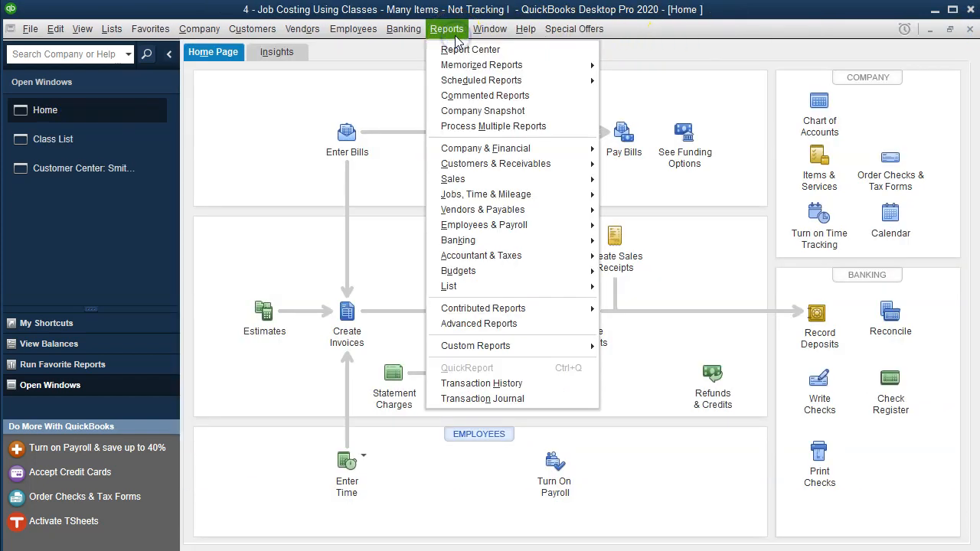
{"action": "mouse_move", "coordinate": [511, 149]}
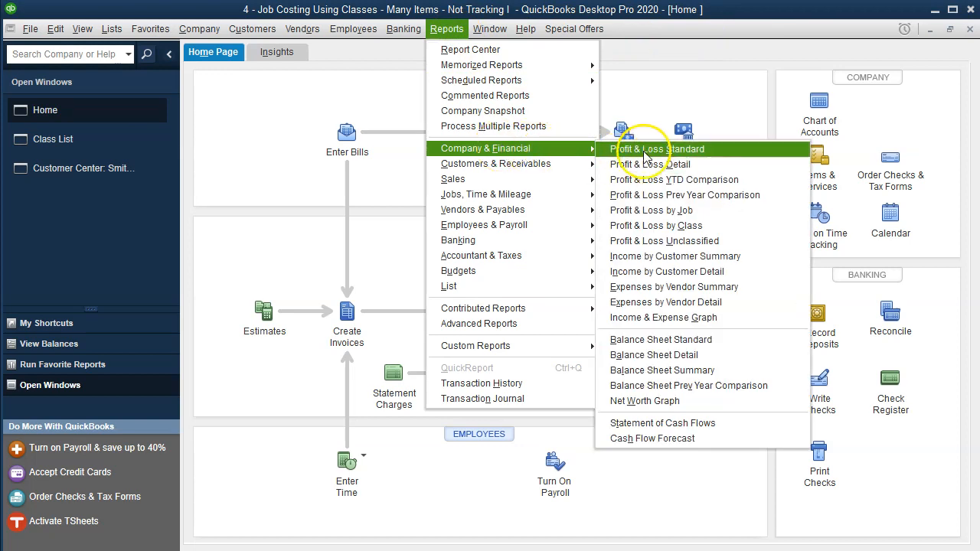
{"action": "left_click", "coordinate": [684, 227]}
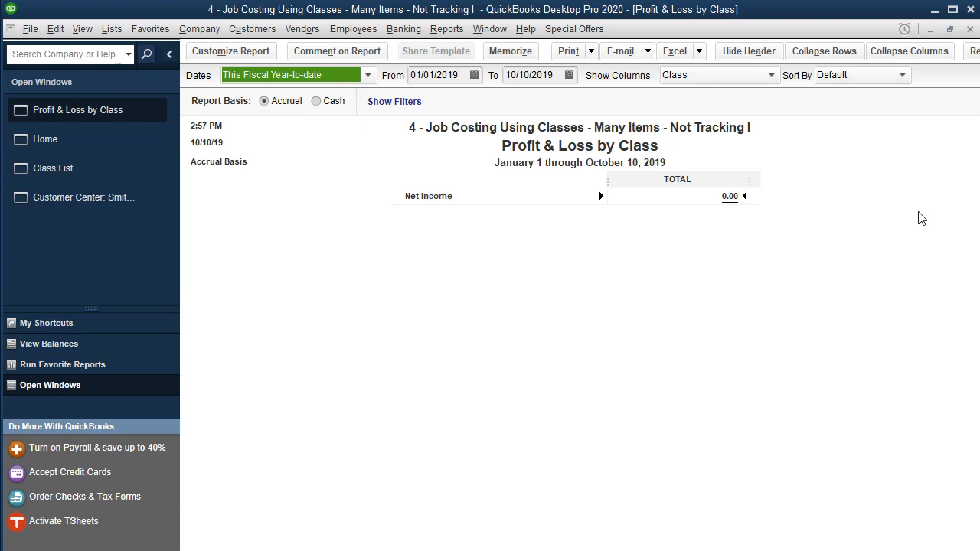
- Switch to the job costing workbook in Excel and examine the job cost records, the total open jobs reconciliation and the trial balance on the Example sheet
{"action": "left_click", "coordinate": [728, 547]}
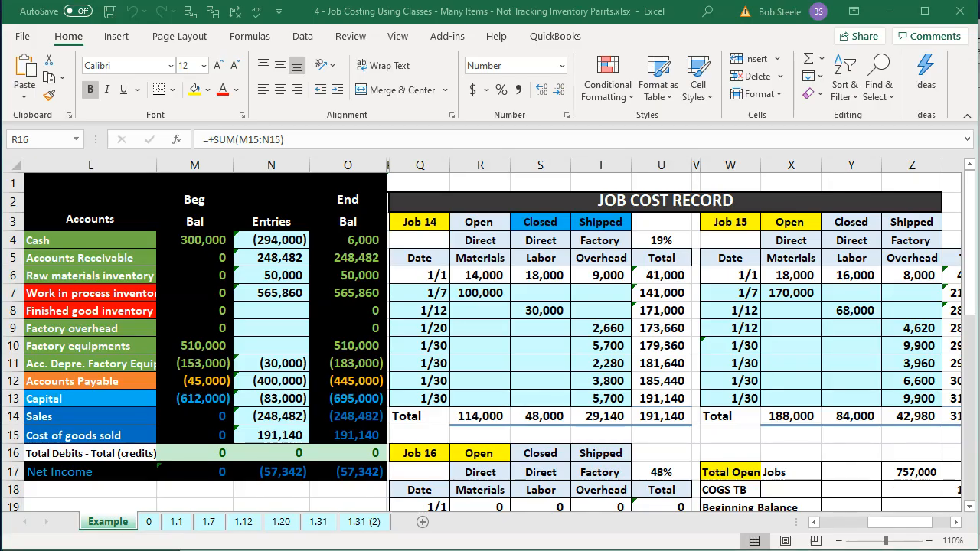
{"action": "left_click", "coordinate": [554, 393]}
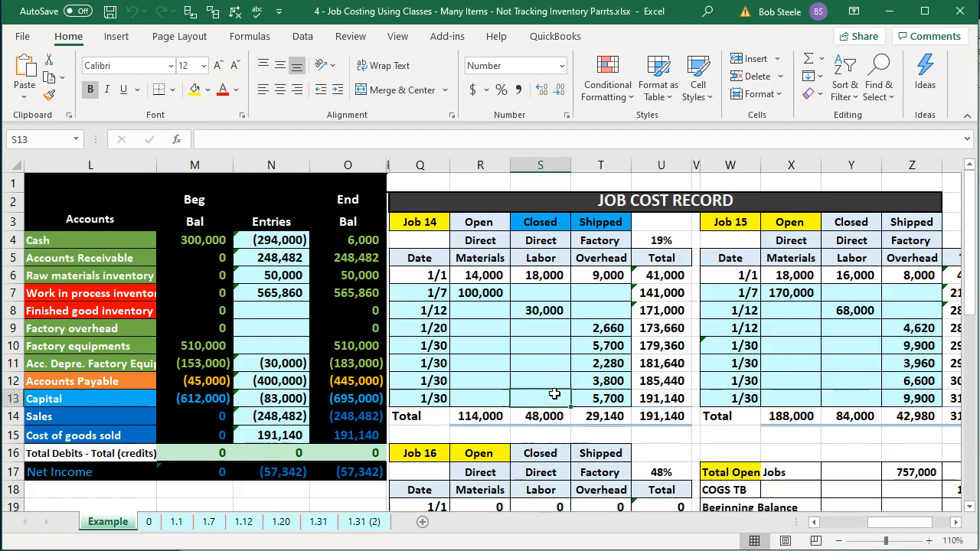
{"action": "left_click", "coordinate": [869, 459]}
{"action": "key", "text": "Right"}
{"action": "key", "text": "Right"}
{"action": "key", "text": "Down"}
{"action": "key", "text": "Down"}
{"action": "key", "text": "Down"}
{"action": "key", "text": "Down"}
{"action": "key", "text": "Down"}
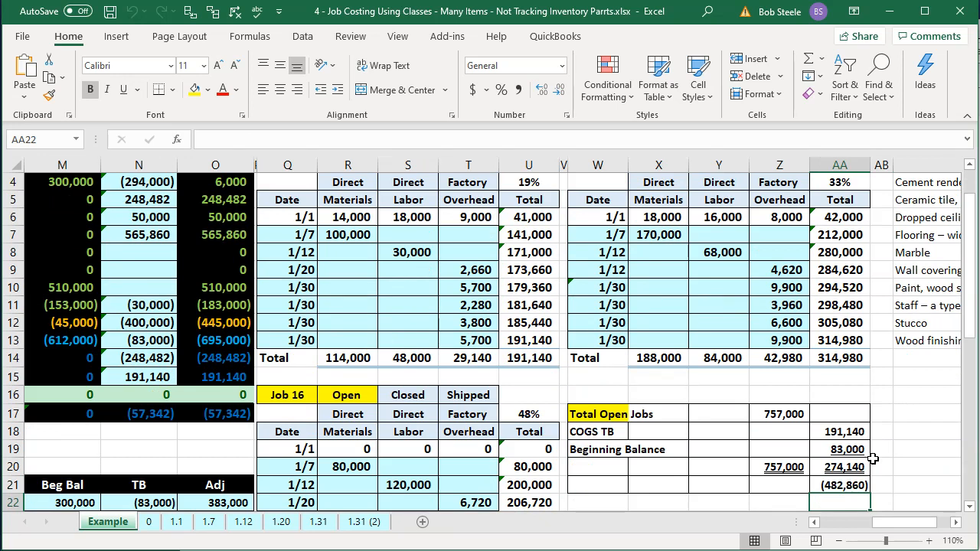
{"action": "left_click", "coordinate": [735, 324]}
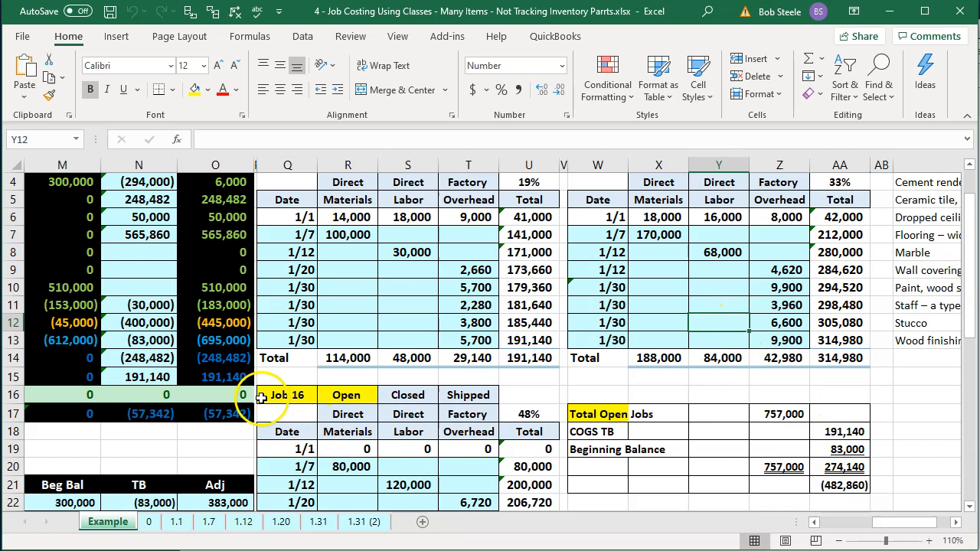
{"action": "left_click", "coordinate": [230, 376]}
{"action": "left_click", "coordinate": [212, 339]}
{"action": "key", "text": "Left"}
{"action": "key", "text": "Left"}
{"action": "key", "text": "Left"}
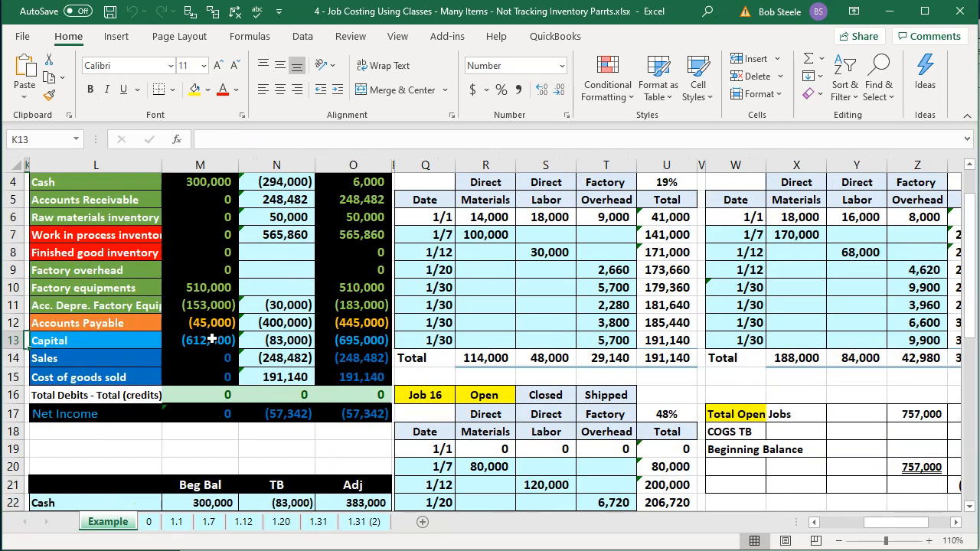